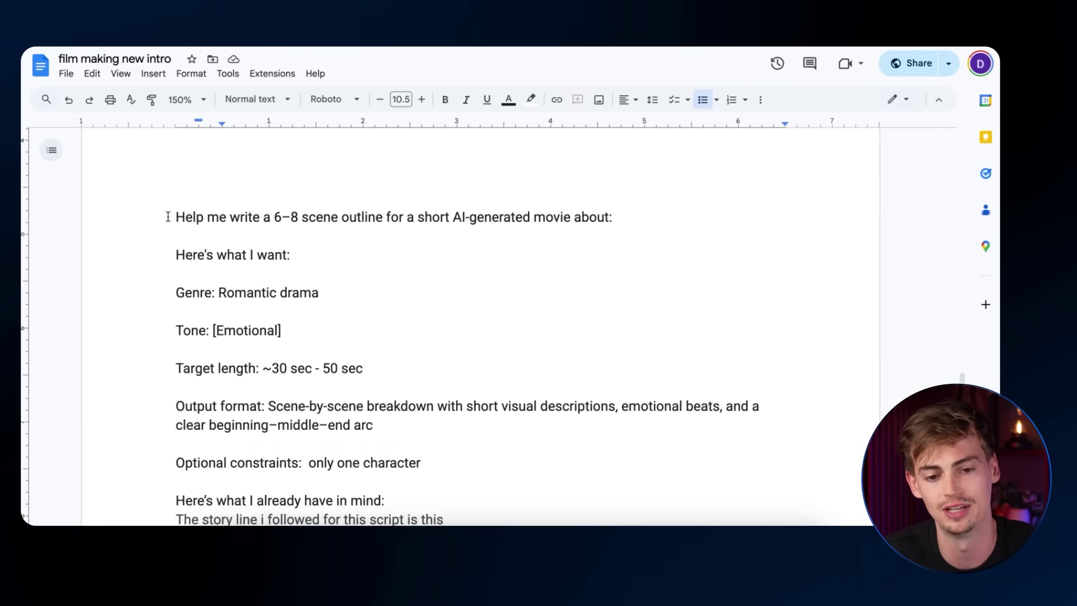
- Select the 'Help me write…' outline request through the storyline notes on page 2
left_click_drag(395, 241, 271, 290)
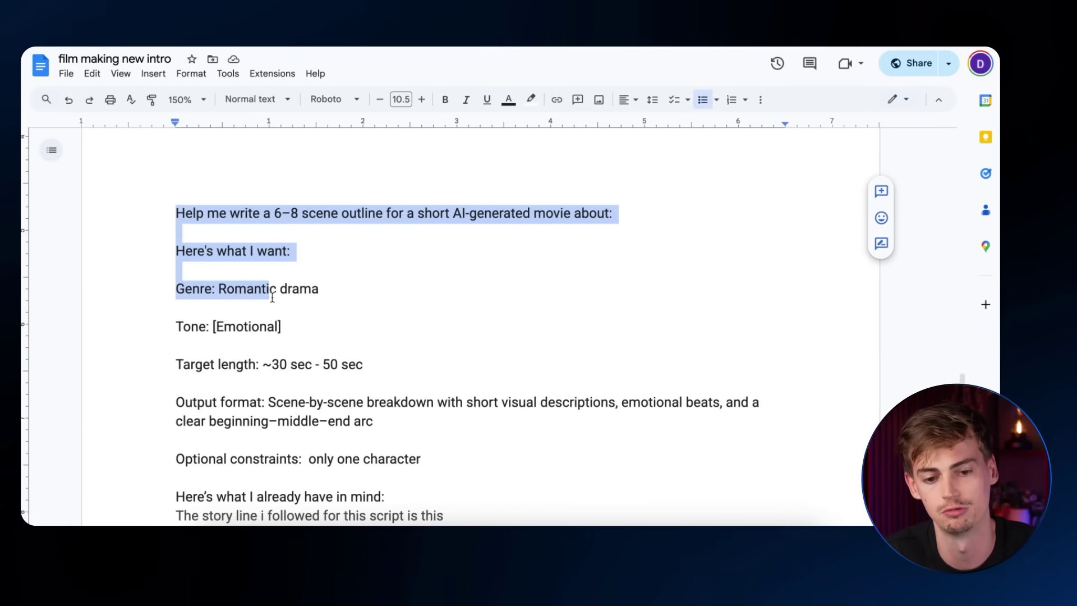
left_click_drag(273, 297, 365, 303)
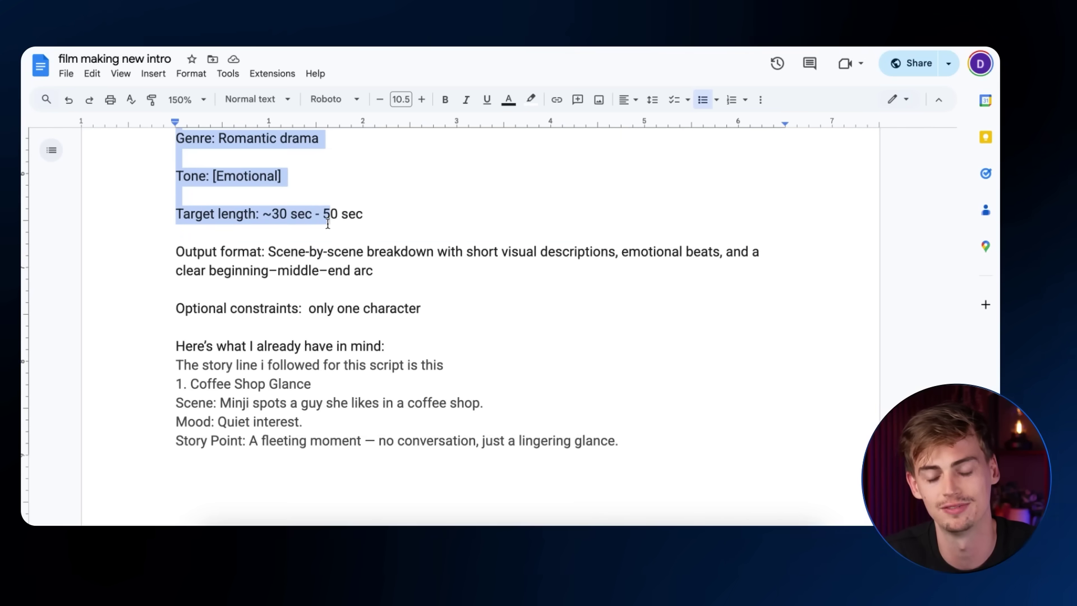
left_click_drag(317, 218, 383, 305)
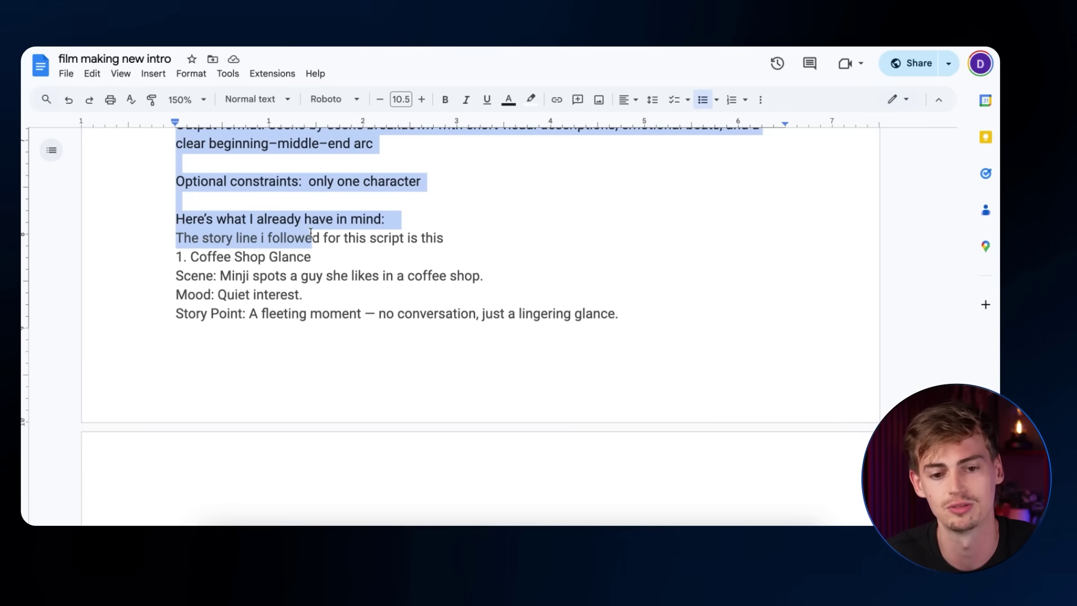
left_click_drag(301, 247, 423, 330)
scroll(416, 336, "down", 10)
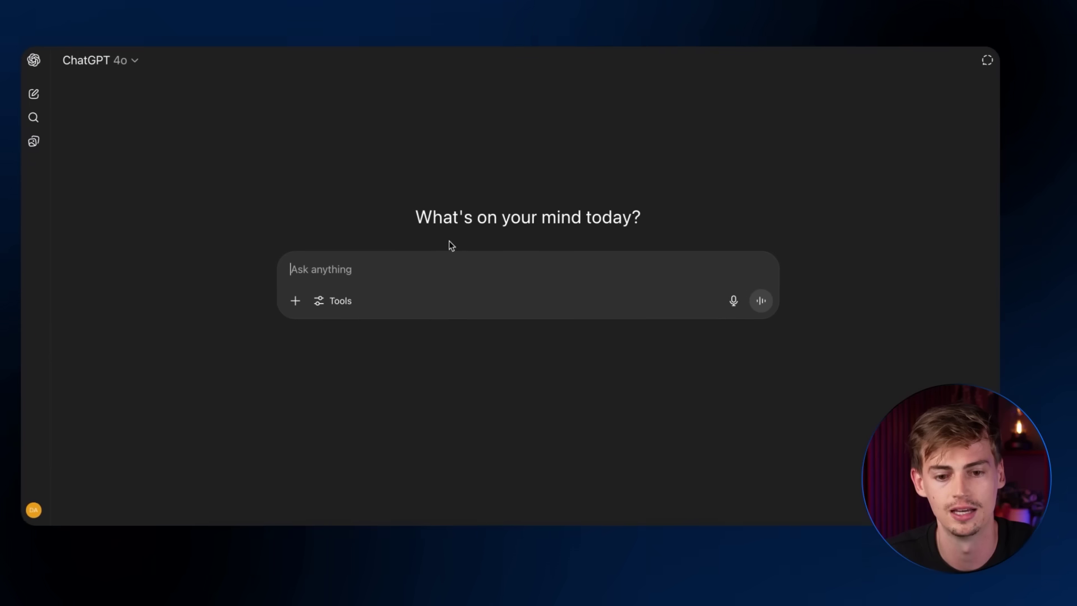
- Paste the outline request into ChatGPT, send it, and read the six-scene outline 'The Letter'
key("ctrl+v")
key("Return")
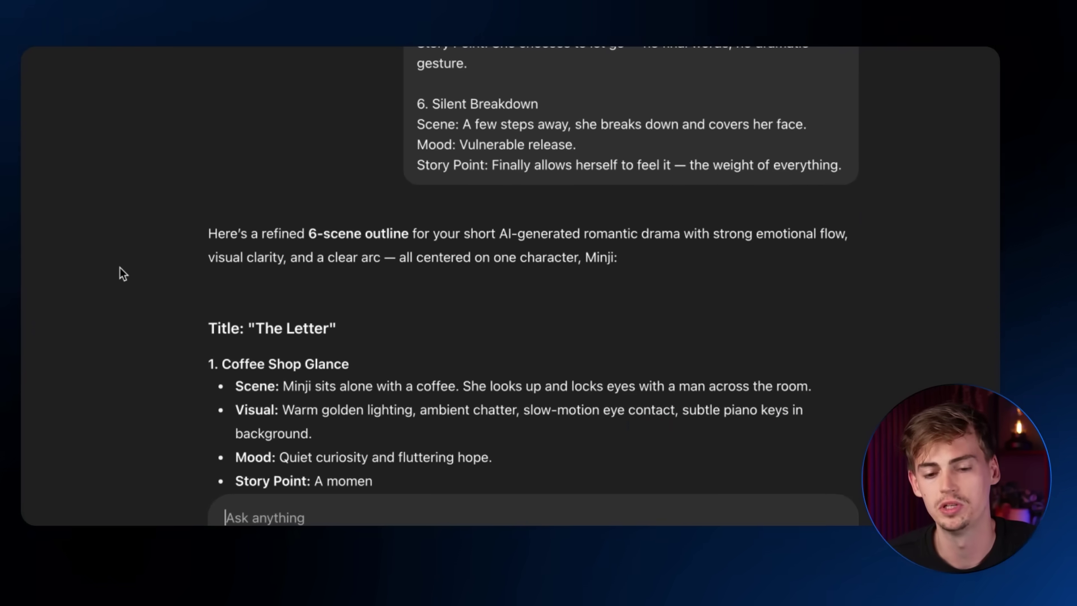
scroll(113, 270, "down", 3)
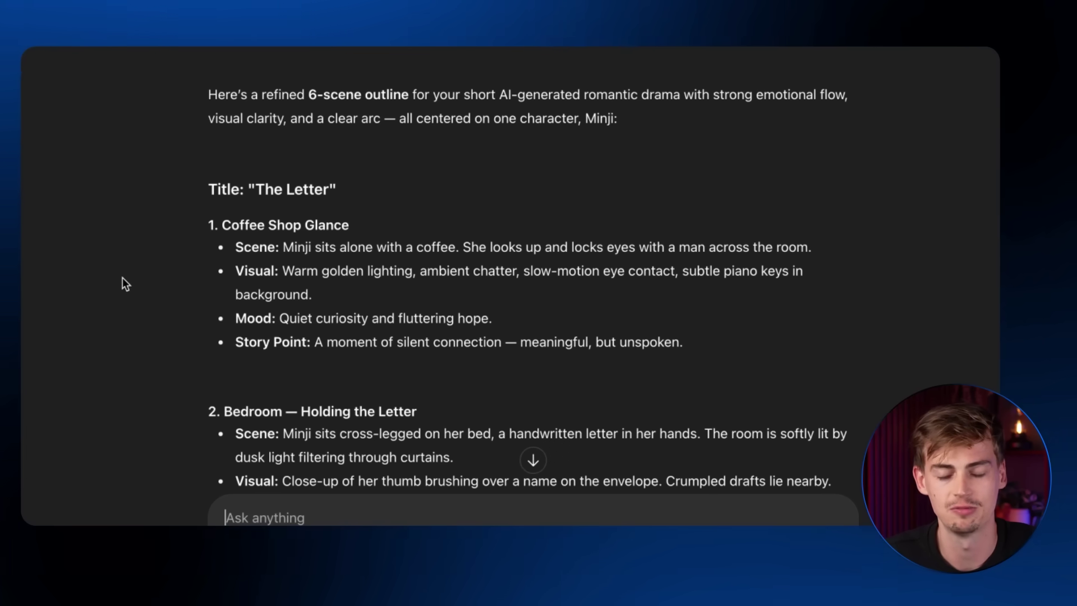
scroll(151, 283, "down", 1)
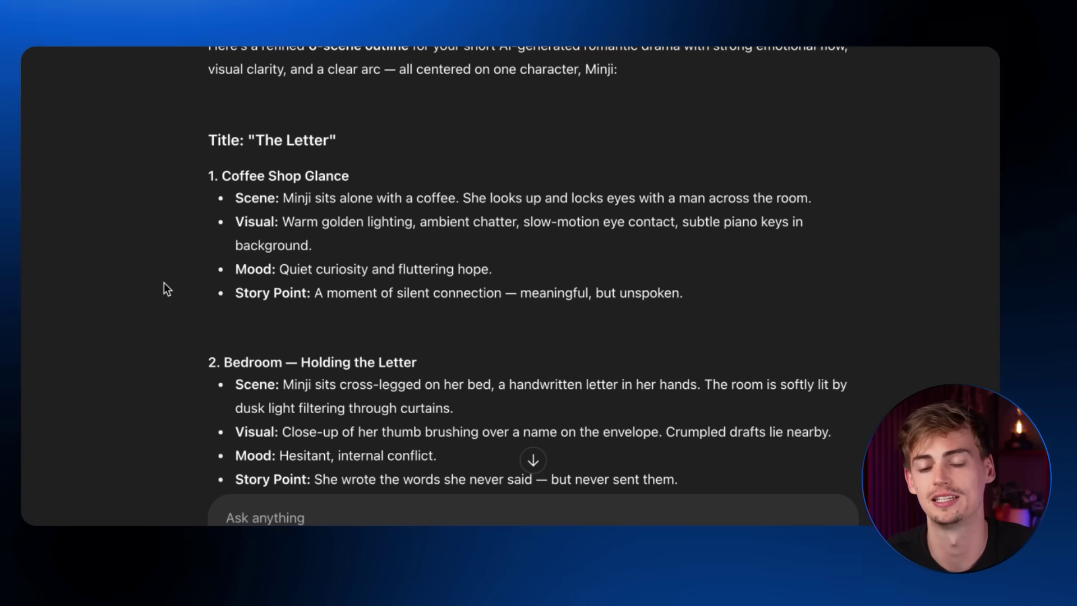
scroll(542, 171, "down", 3)
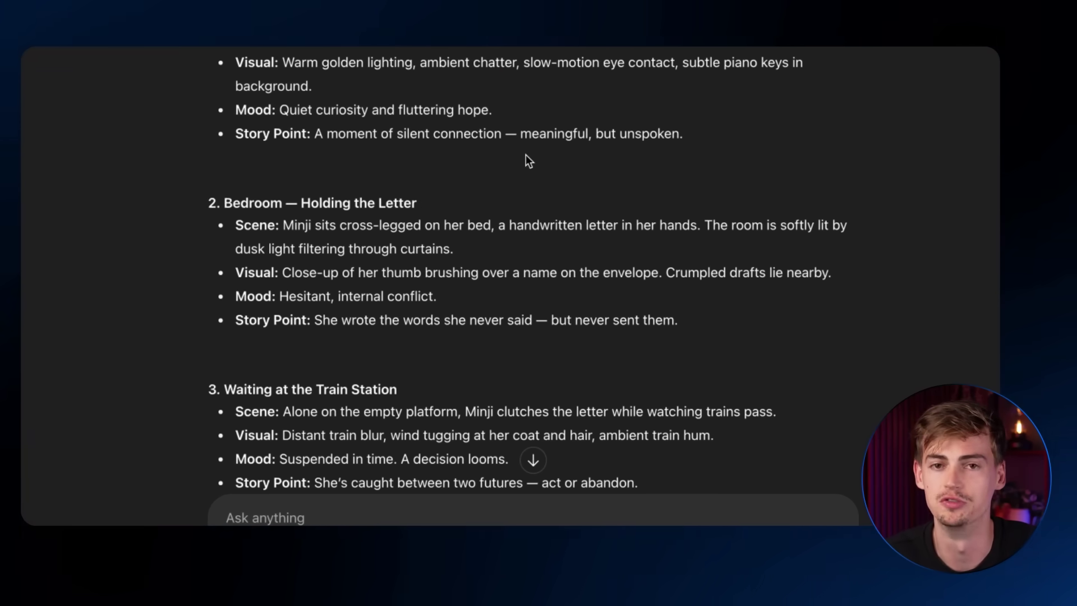
scroll(443, 292, "down", 3)
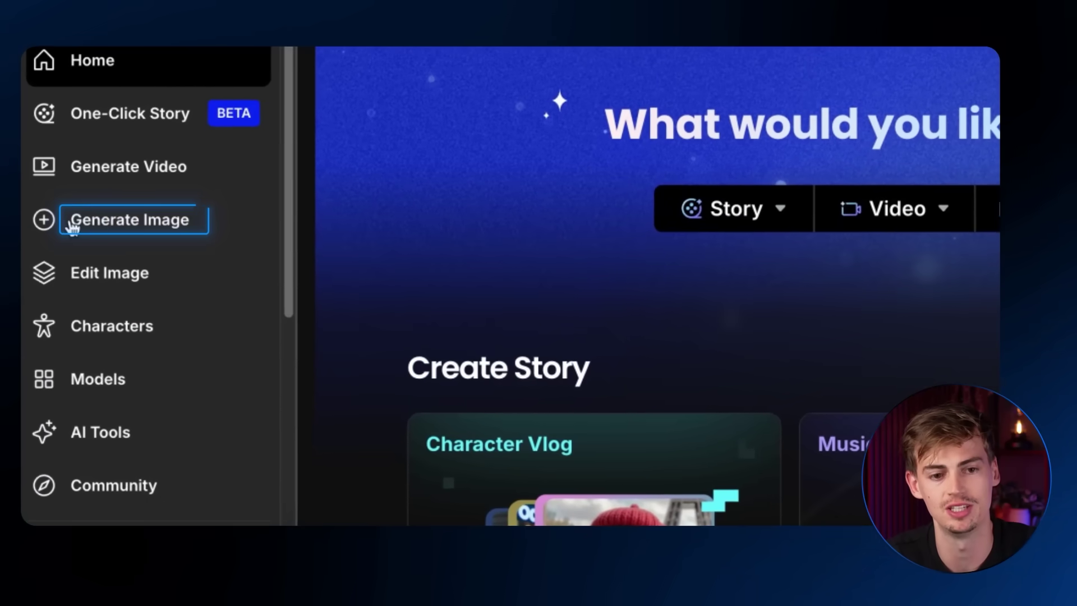
- Go to Generate Image and pick the Flux (dev) model card
left_click(83, 224)
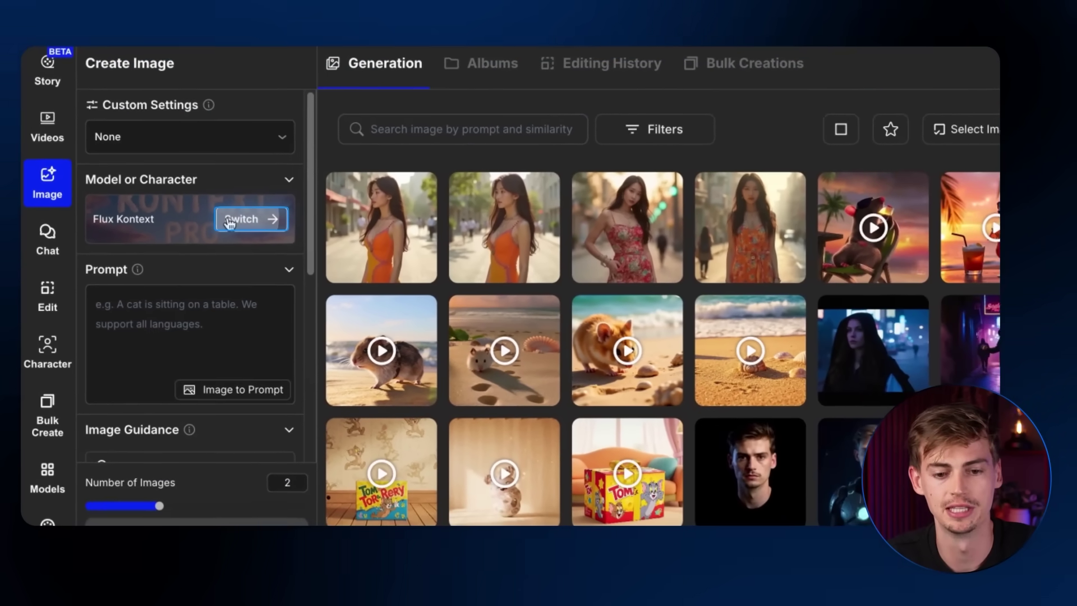
left_click(230, 218)
scroll(235, 102, "down", 3)
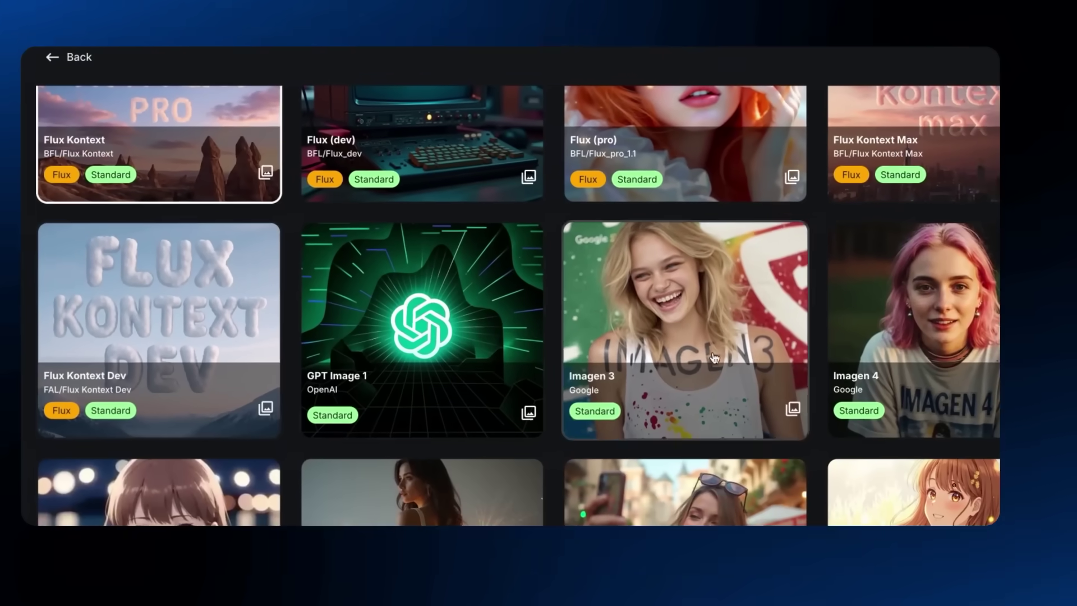
scroll(628, 325, "up", 1)
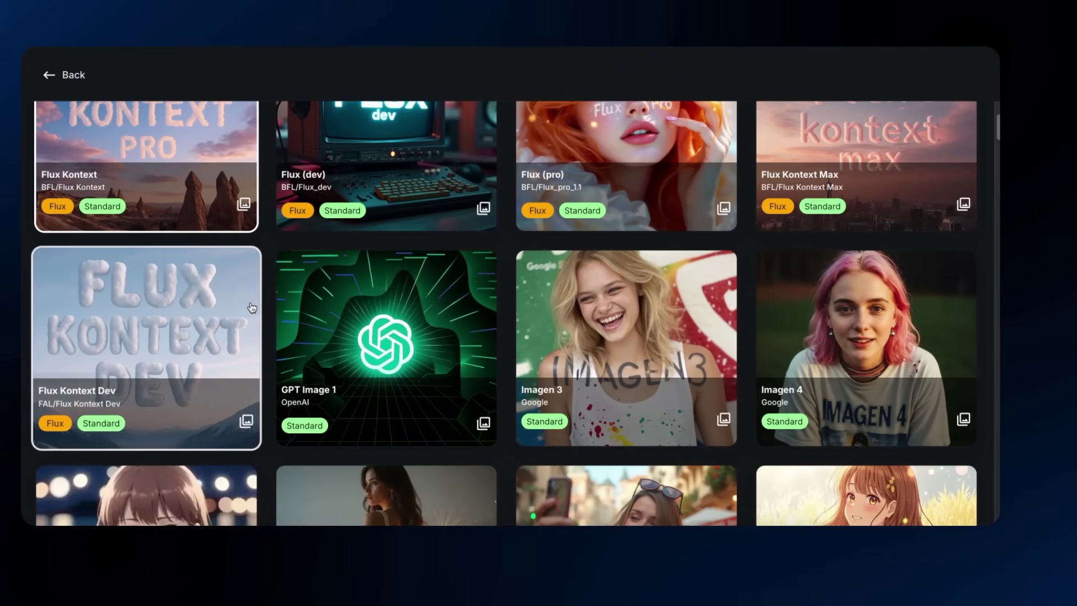
scroll(295, 302, "up", 1)
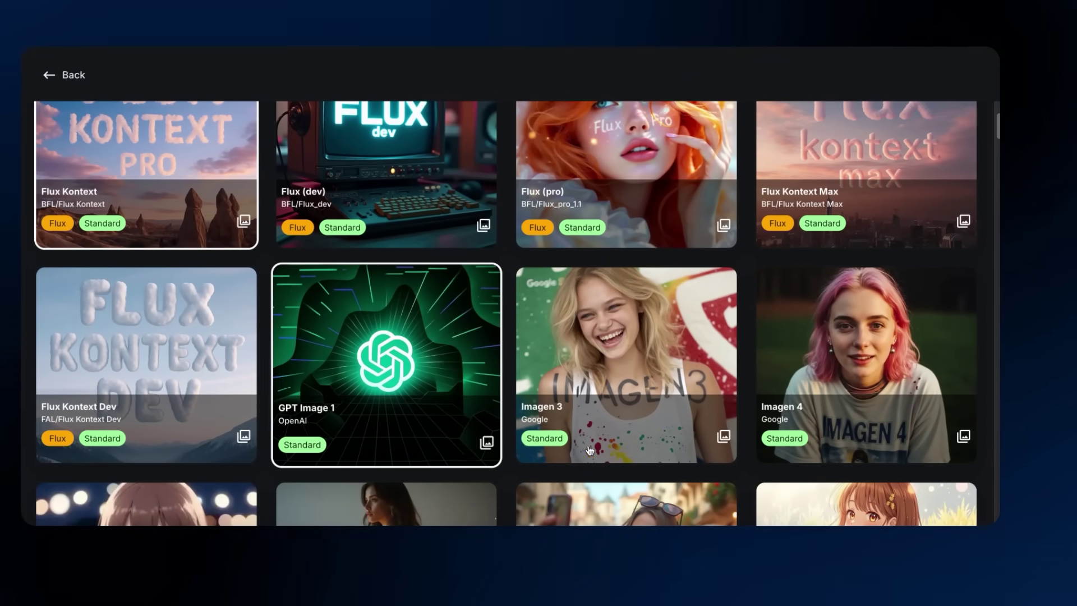
scroll(872, 367, "up", 5)
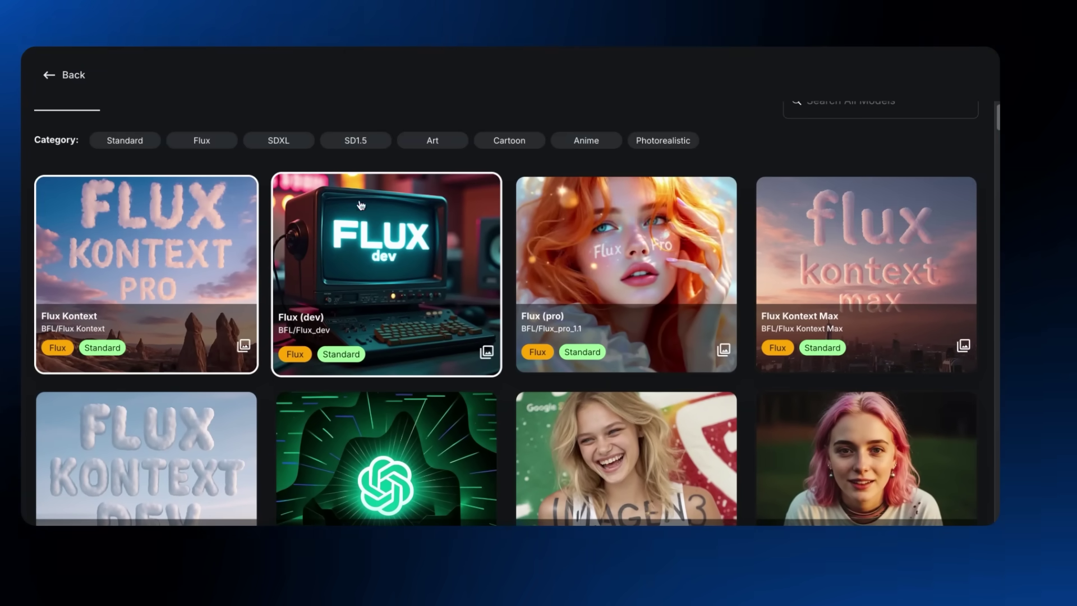
scroll(383, 268, "down", 1)
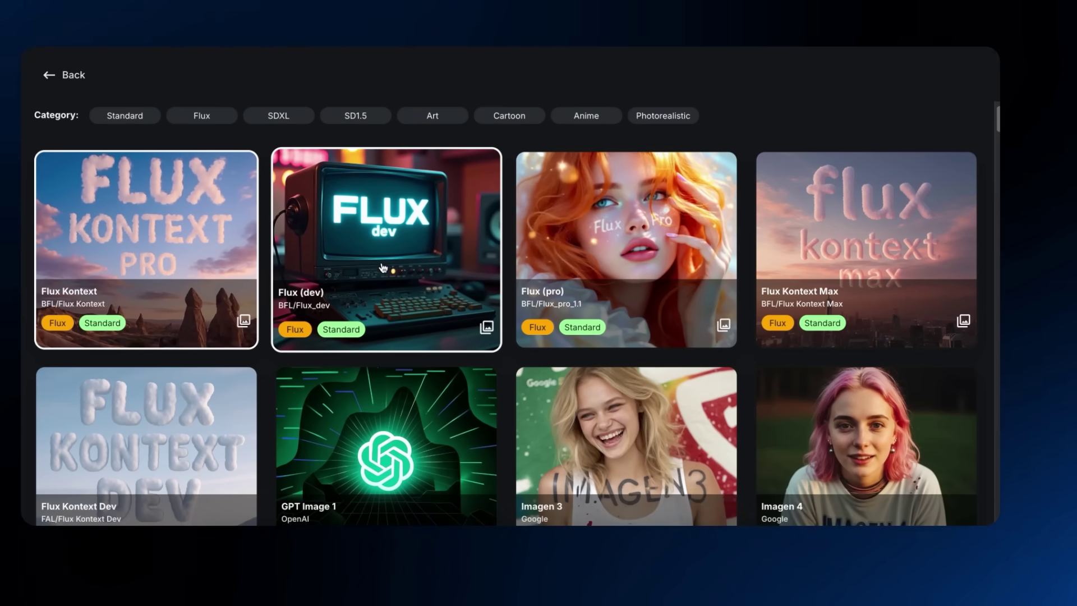
left_click(386, 195)
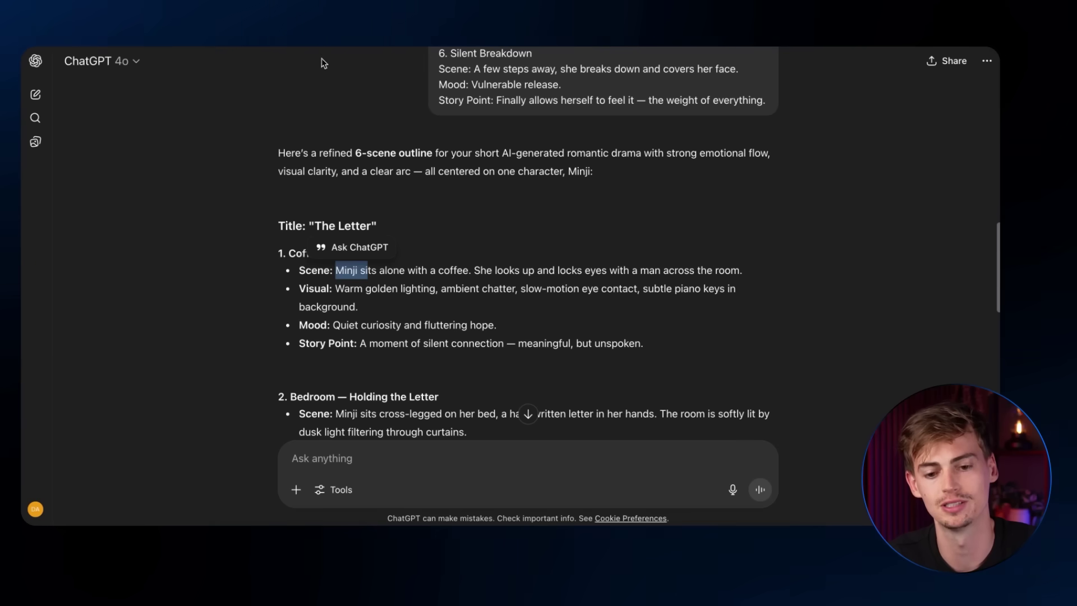
- Ask ChatGPT for the best Flux Dev character image prompt and highlight the returned portrait prompt
scroll(362, 445, "down", 10)
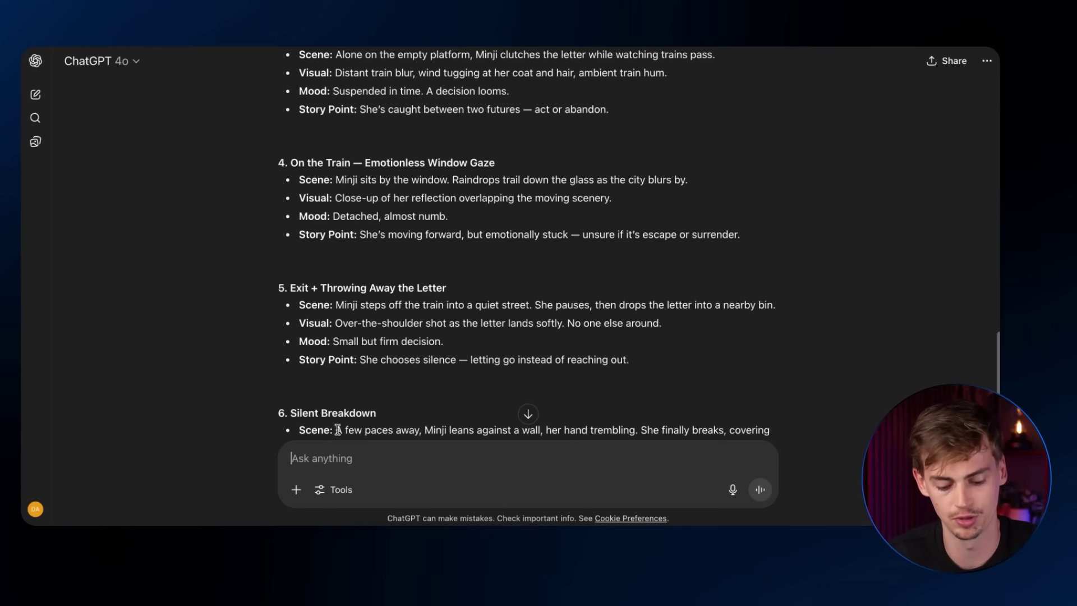
type("I will be using Flux Dev to generate my character. Can you give me the best image prompt that matches the woman in the story?")
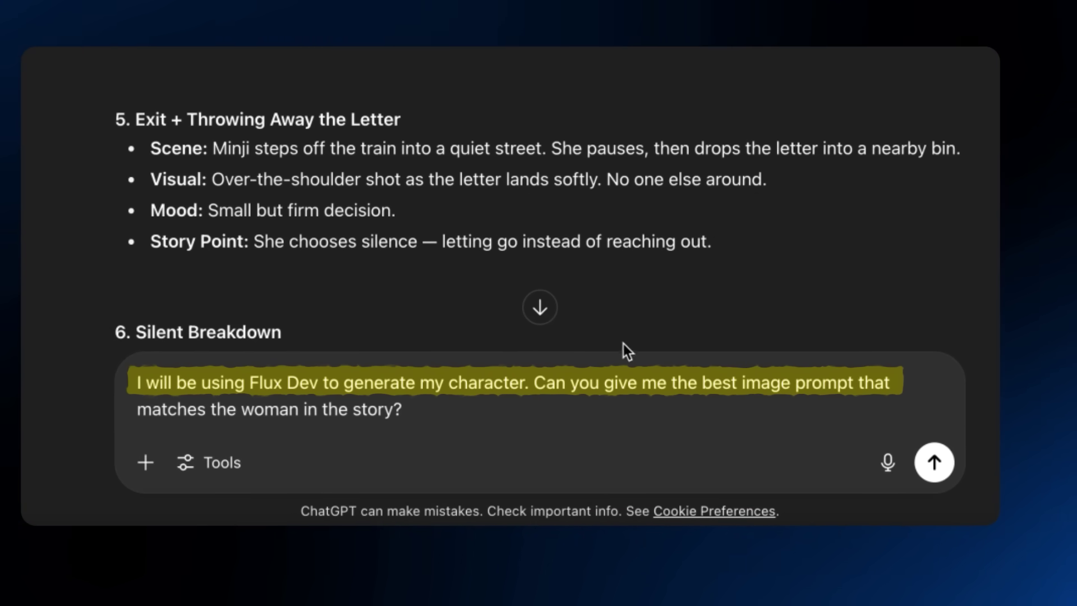
key("Return")
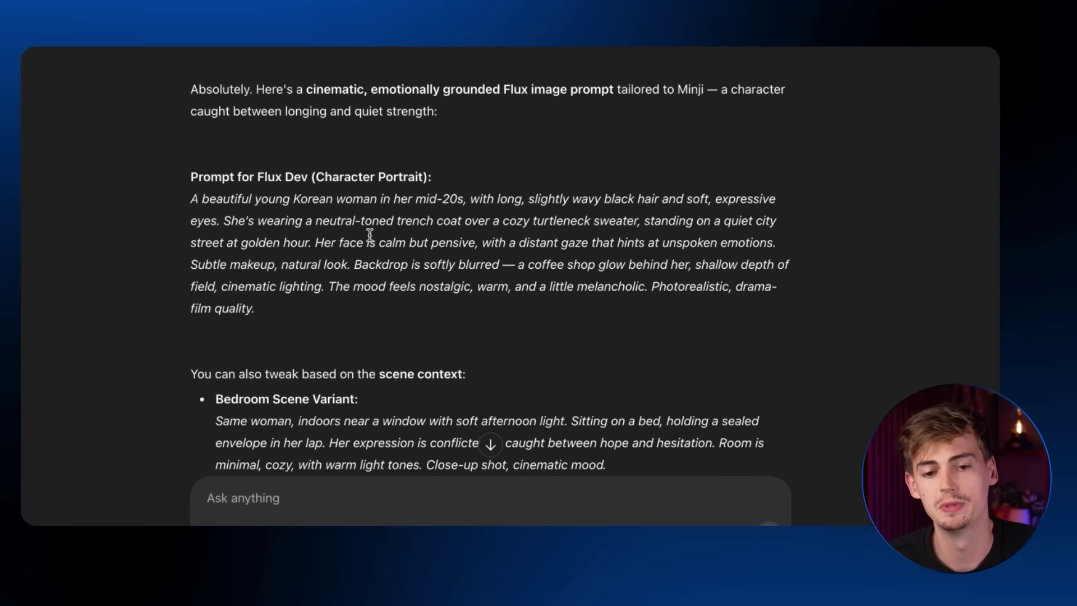
left_click_drag(191, 200, 311, 292)
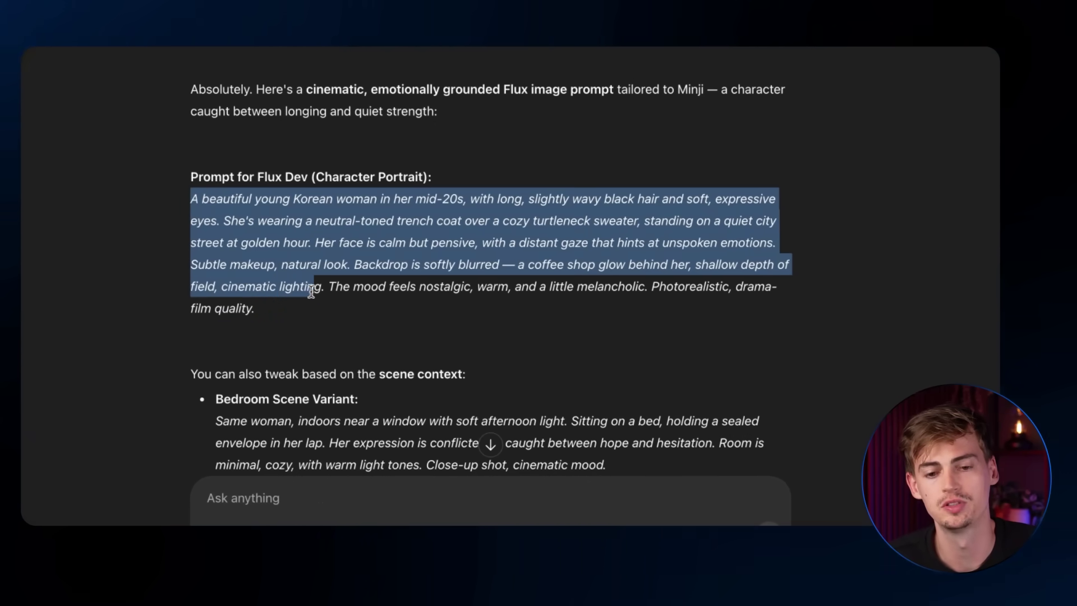
left_click(364, 303)
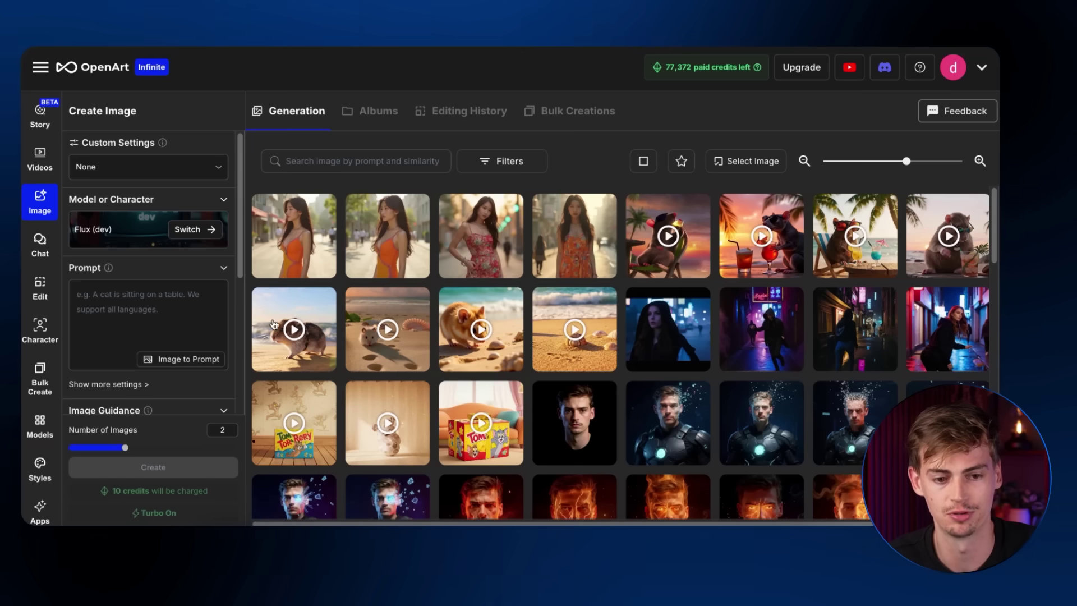
- Paste the Korean-woman character prompt and set prompt adherence (CFG) to 2
left_click(125, 291)
type("A gorgeous young Korean woman standing confidently on a city street, full-body shot, wearing a vibrant Y2K-inspired colorful mini dress with stylish boots. Her long, slightly wavy black hair flows naturally, and she wears layered silver necklaces and bracelets. She has a confident, slightly sassy expression. The scene has golden hour cinematic lighting, shallow depth of field, realistic urban background. Photorealistic, high fashion, K-drama level visuals, character is centered and well-lit\"")
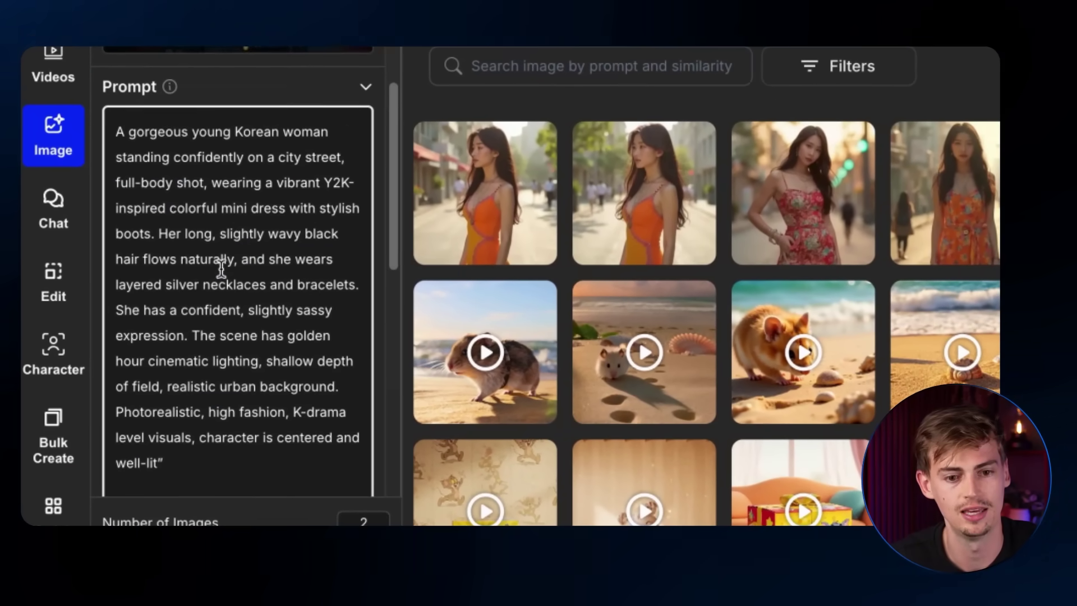
scroll(221, 264, "down", 5)
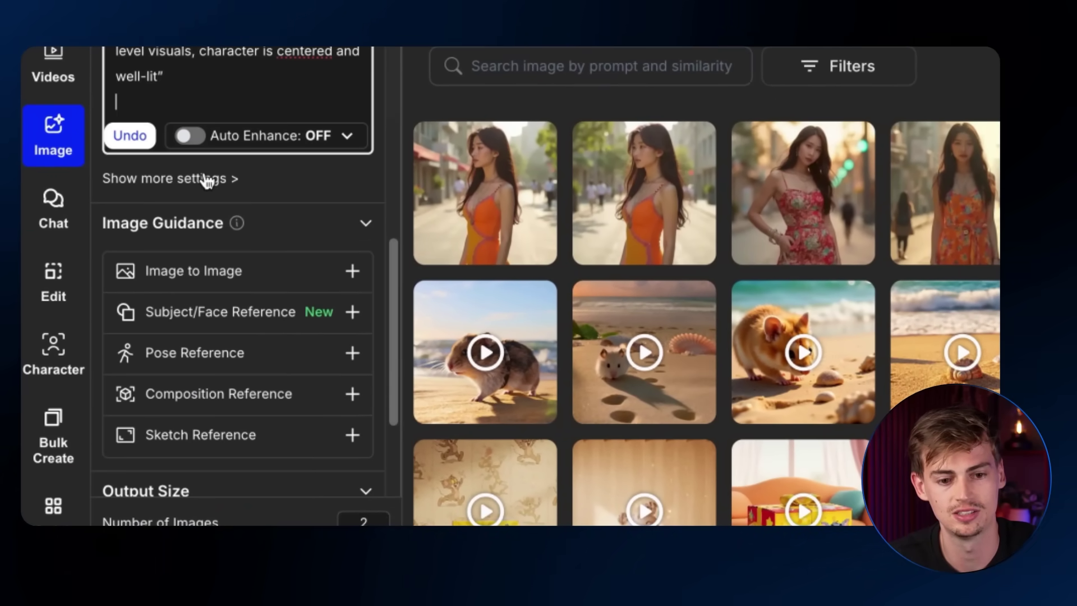
left_click(205, 178)
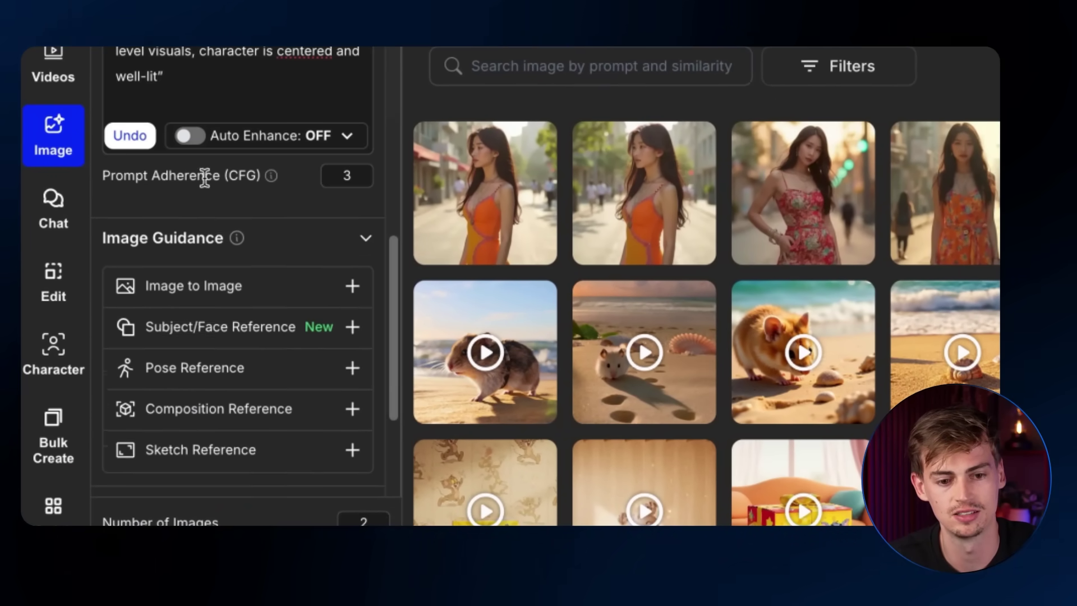
left_click_drag(136, 217, 112, 213)
scroll(243, 317, "down", 4)
- Choose Cinema (16:9), start generating, and raise the number of images to 4
left_click(256, 359)
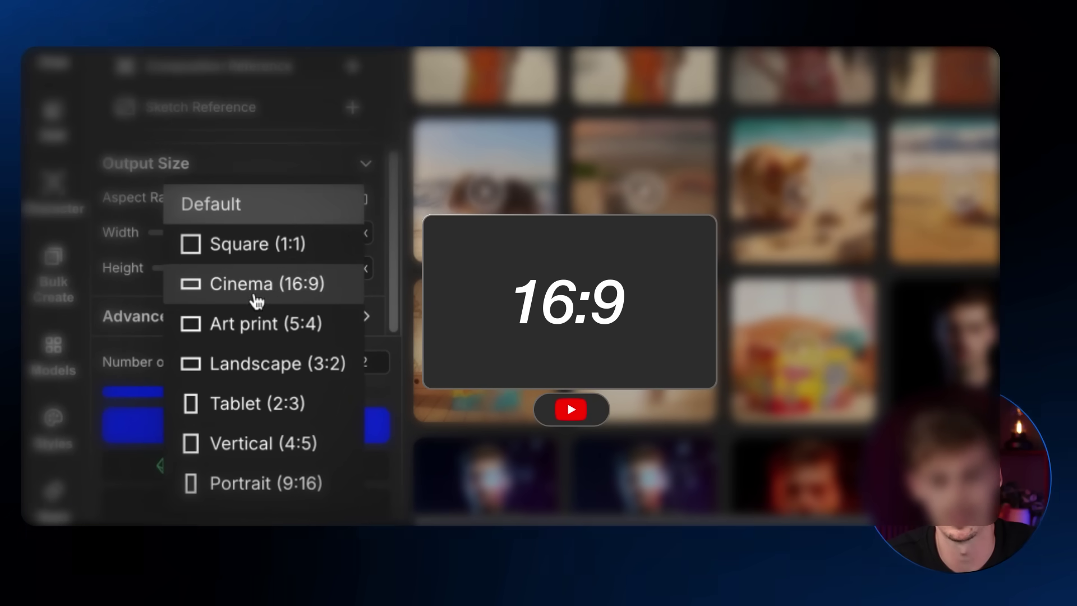
left_click(241, 289)
scroll(244, 303, "up", 5)
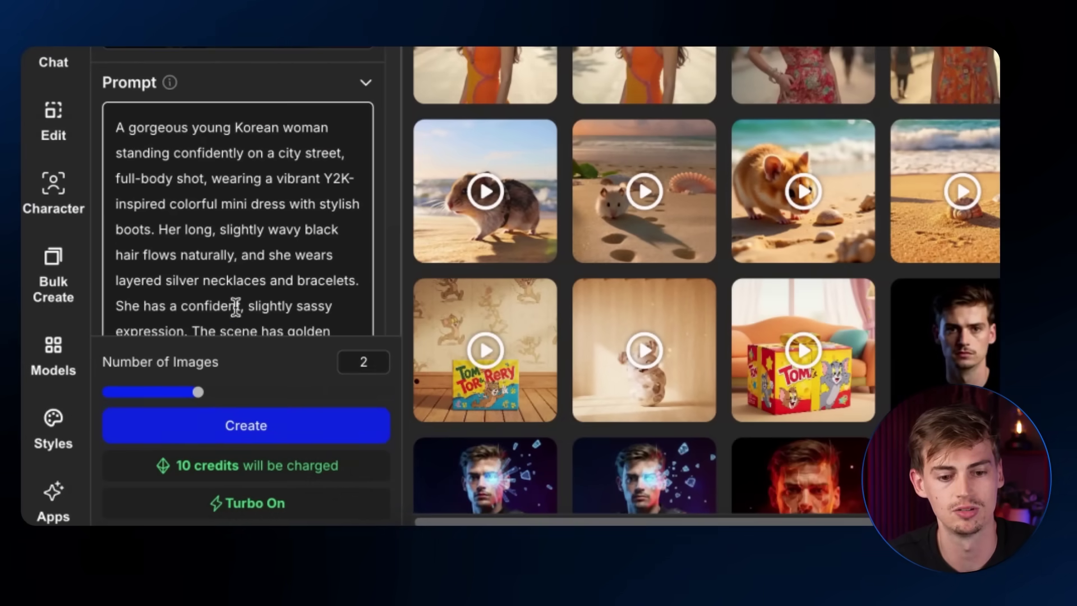
left_click(271, 440)
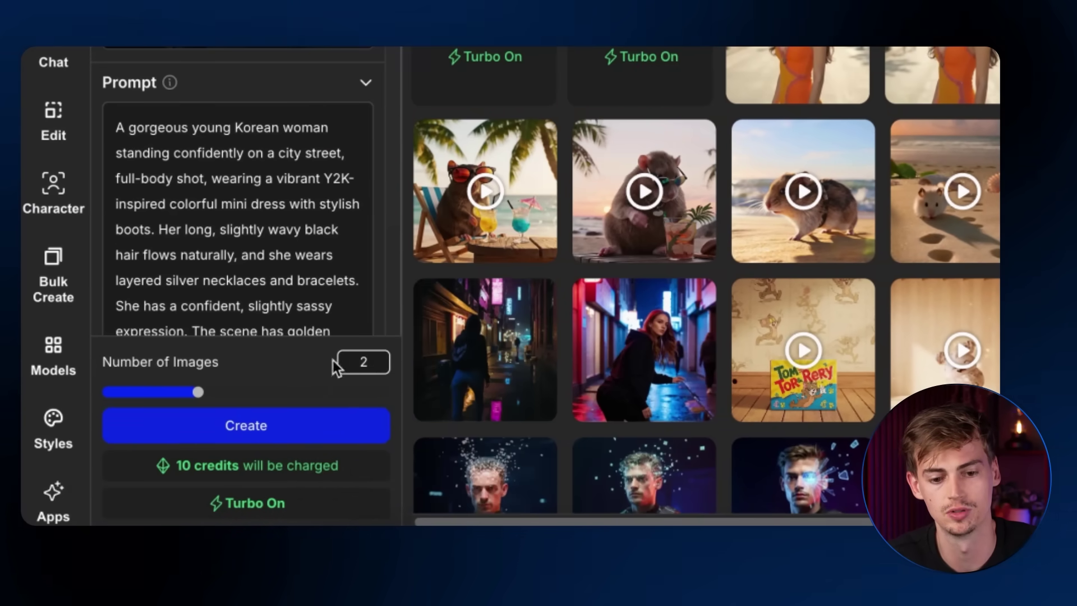
left_click_drag(198, 392, 174, 386)
- Browse the generated portraits and check the Upscale mode options
left_click(796, 75)
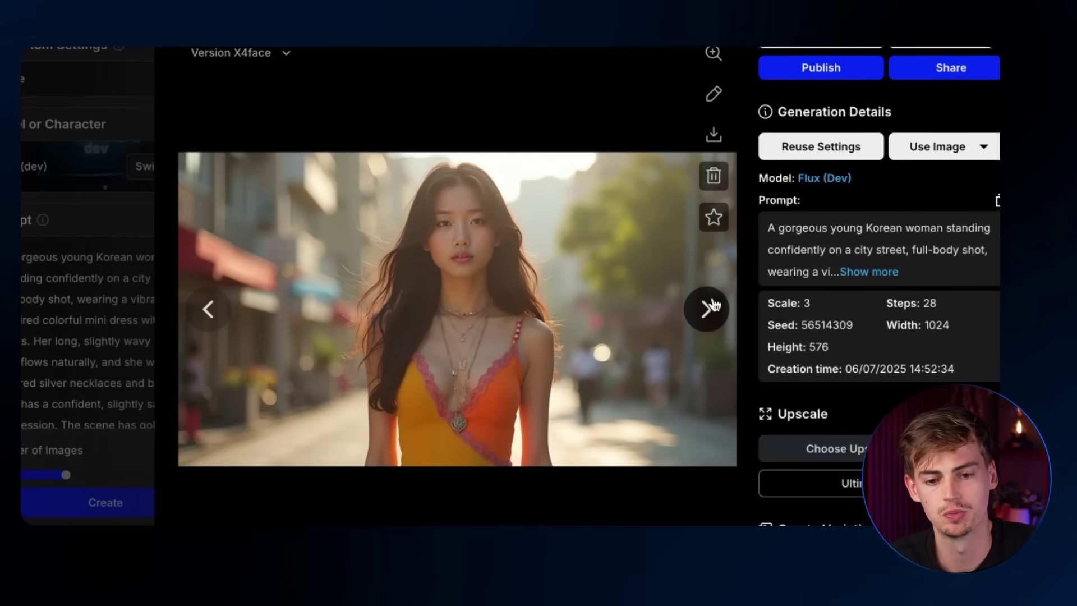
left_click(711, 305)
key("Left")
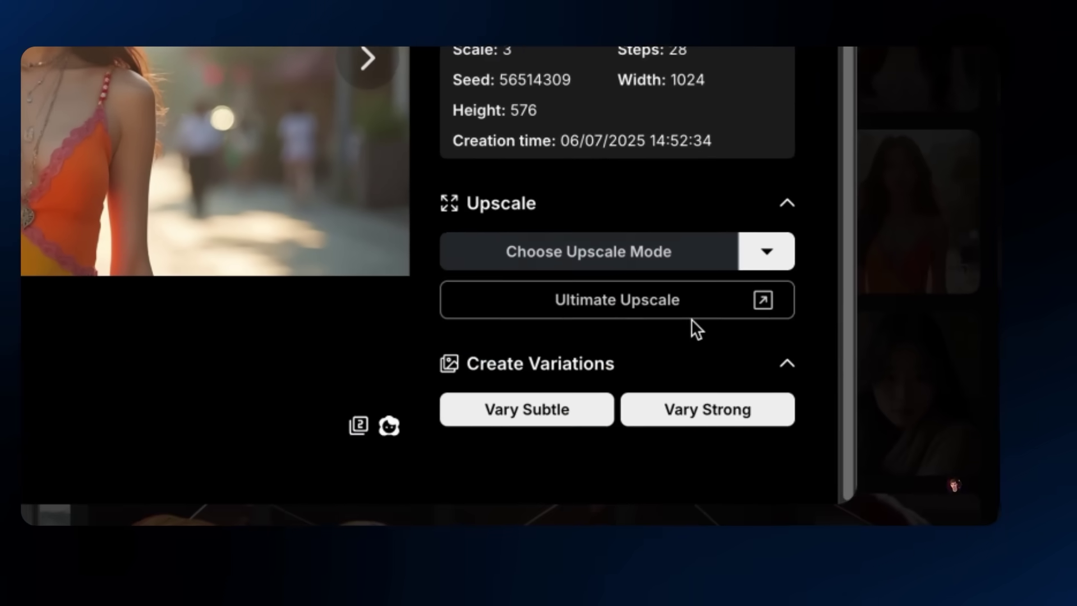
left_click(767, 252)
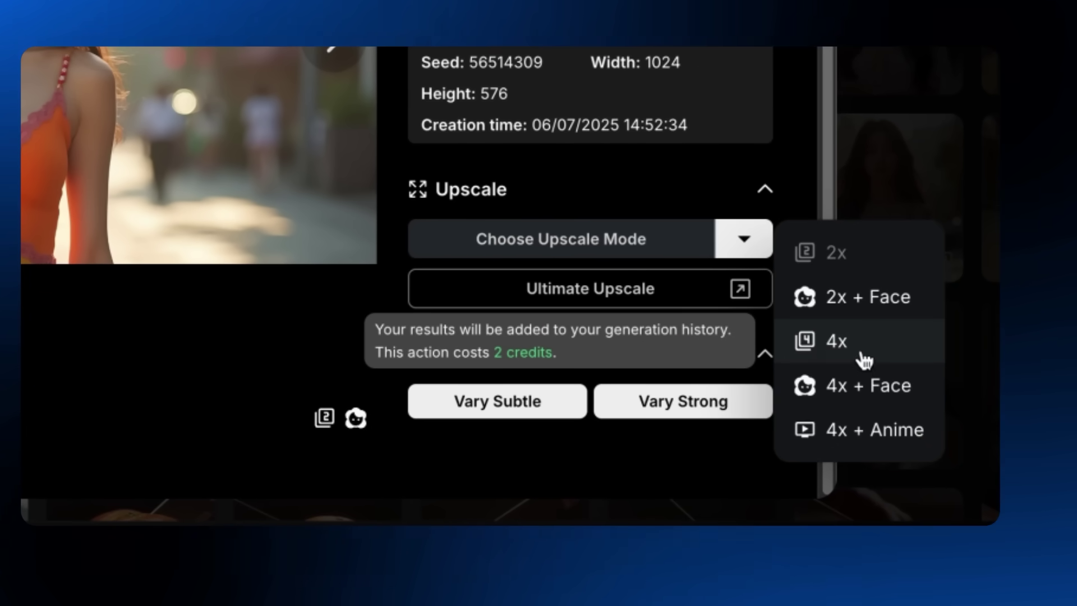
left_click(258, 115)
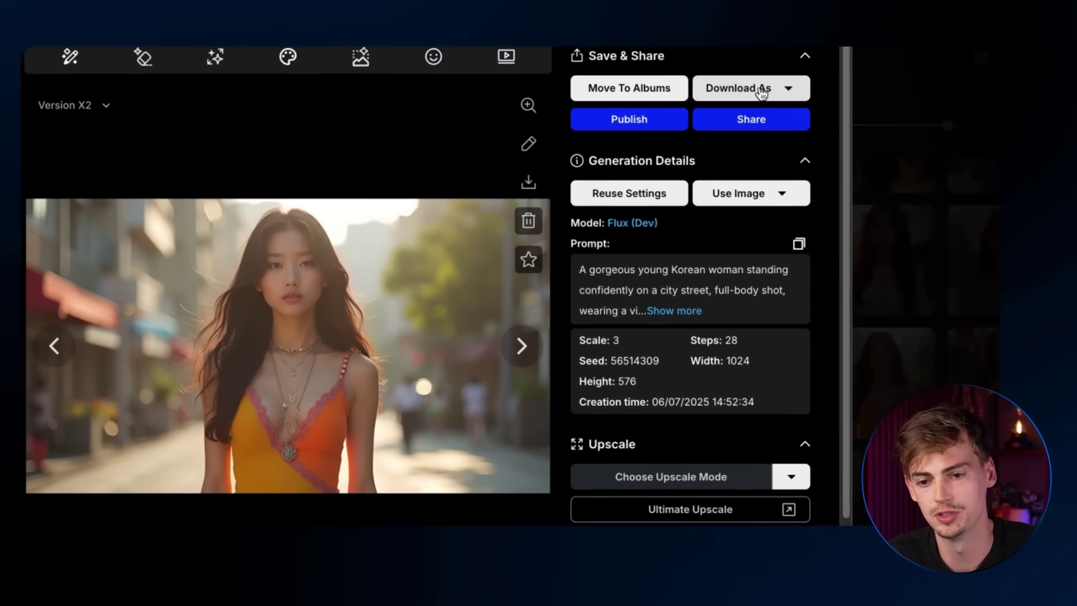
- Download the orange-dress street portrait as a JPG and close the viewer
left_click(773, 53)
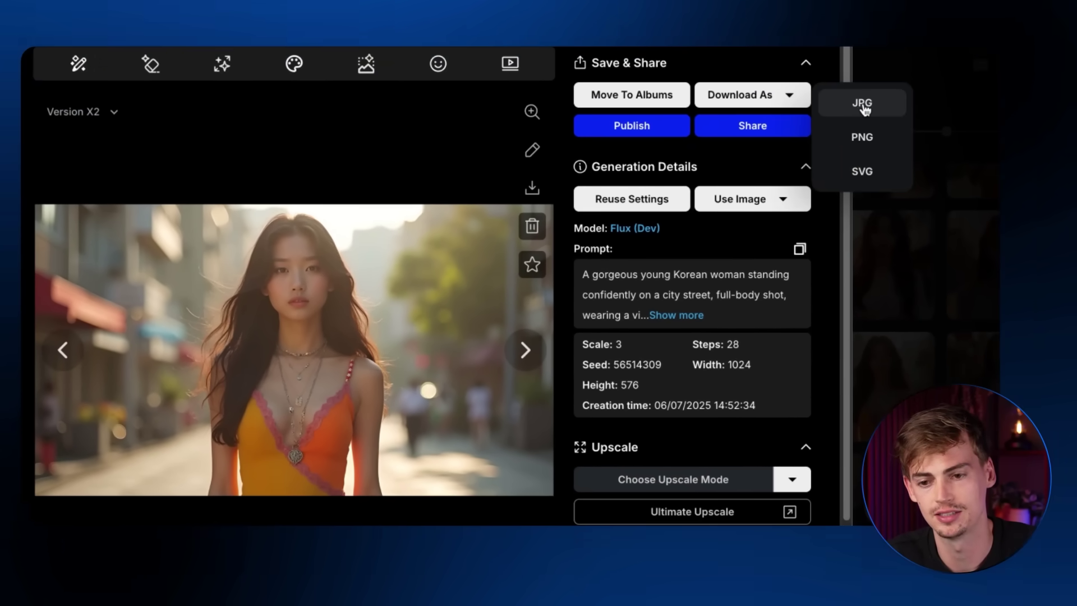
left_click(864, 109)
left_click(961, 115)
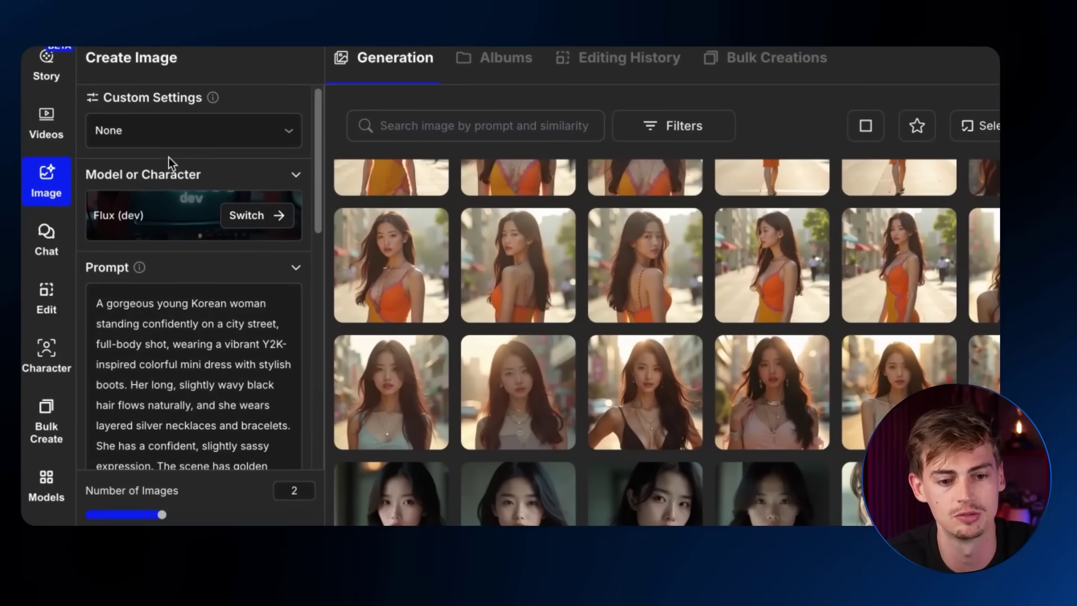
- Switch the model to Flux Kontext, keeping the Omni Reference image
left_click(280, 215)
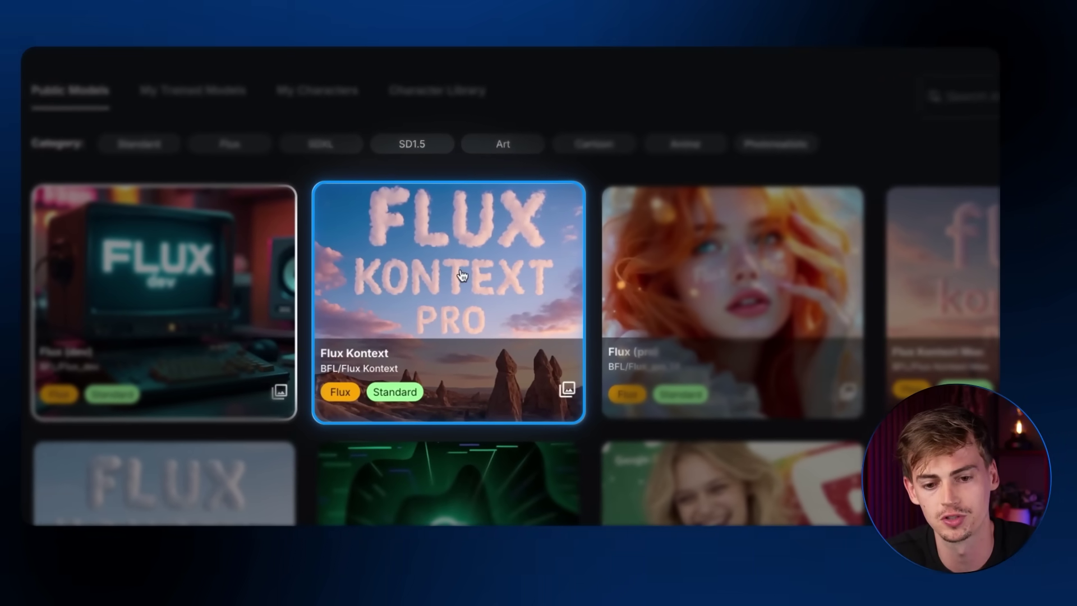
left_click(547, 269)
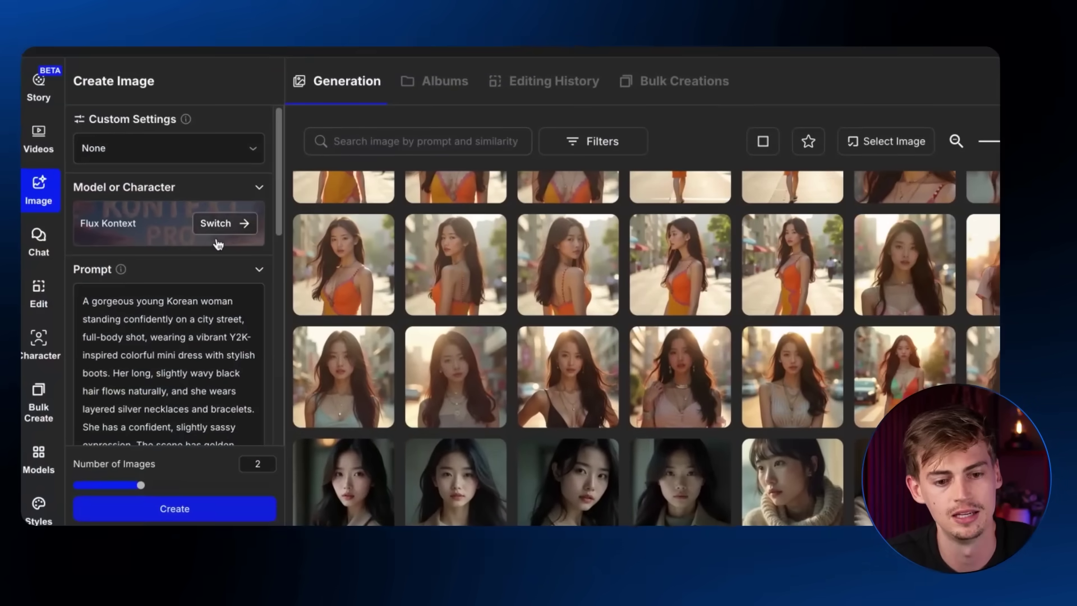
scroll(180, 305, "down", 8)
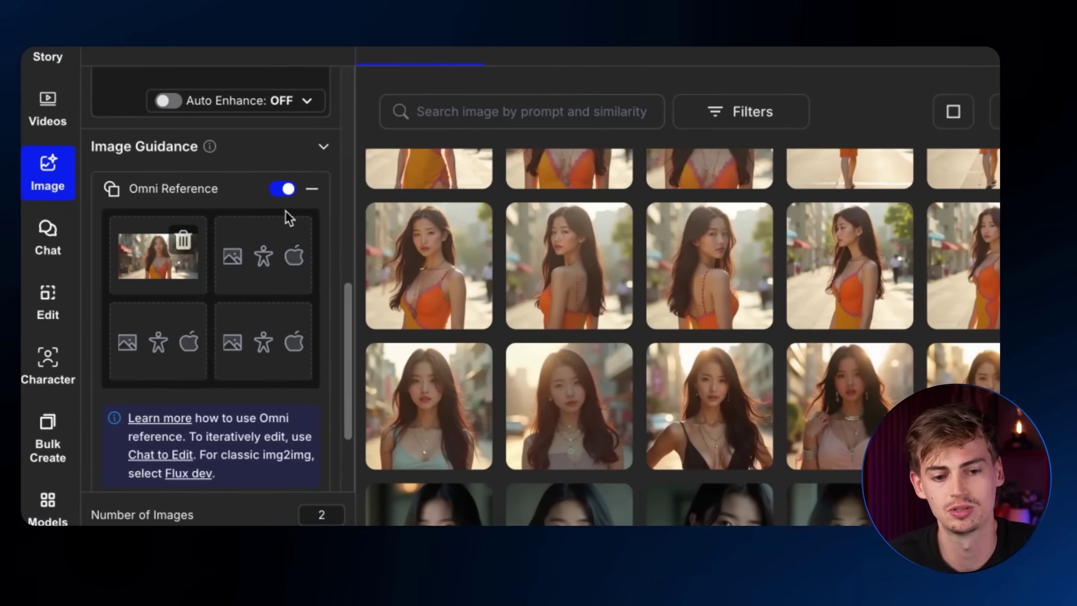
scroll(206, 118, "up", 5)
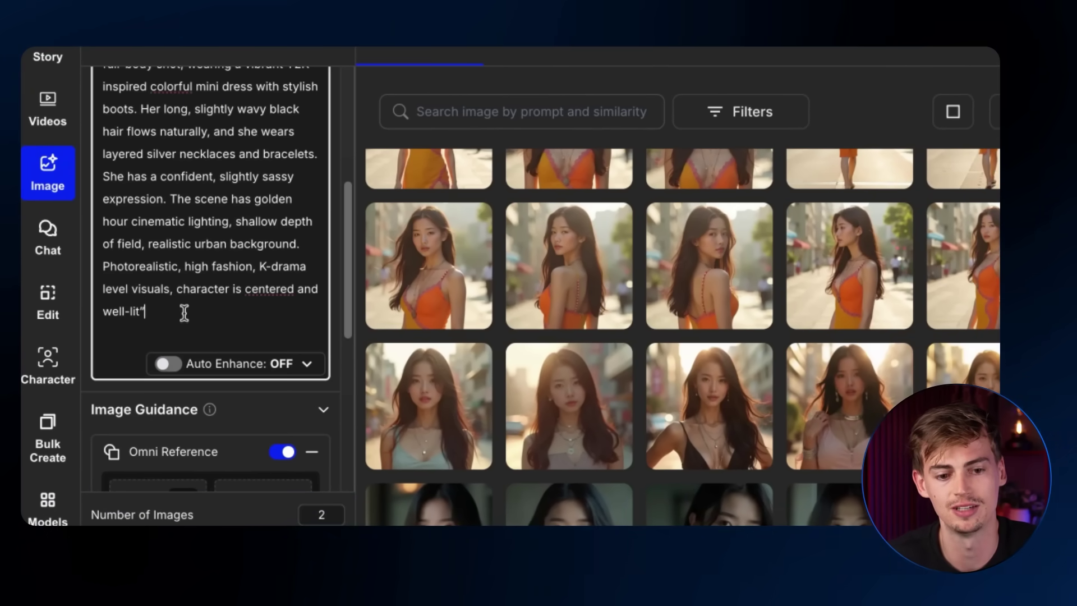
- Replace the old prompt with the full-body side-profile description of the same girl
key("ctrl+a")
scroll(162, 269, "up", 5)
key("BackSpace")
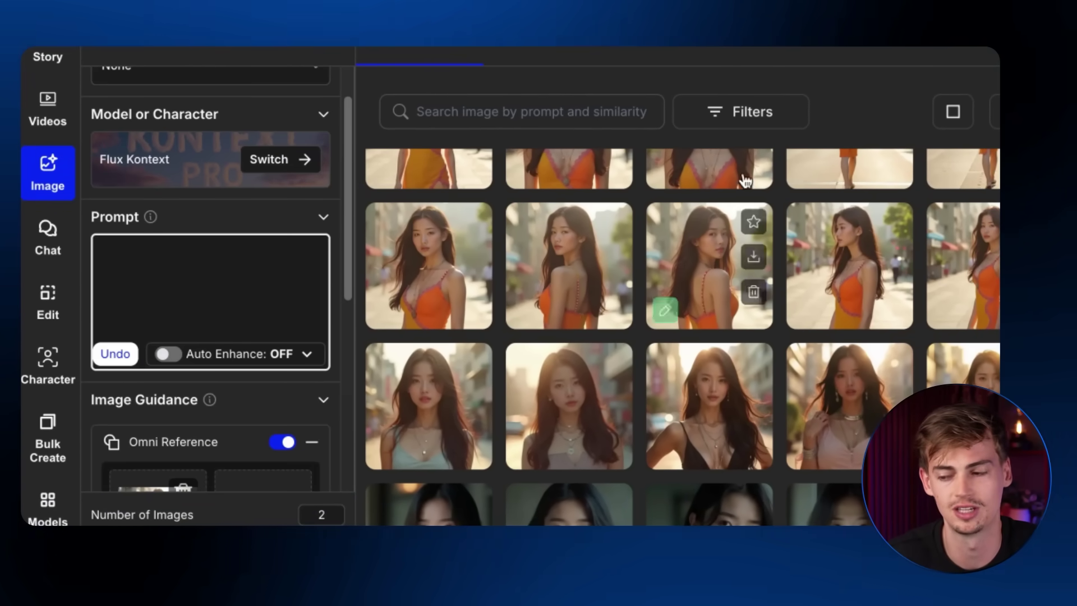
scroll(240, 311, "up", 1)
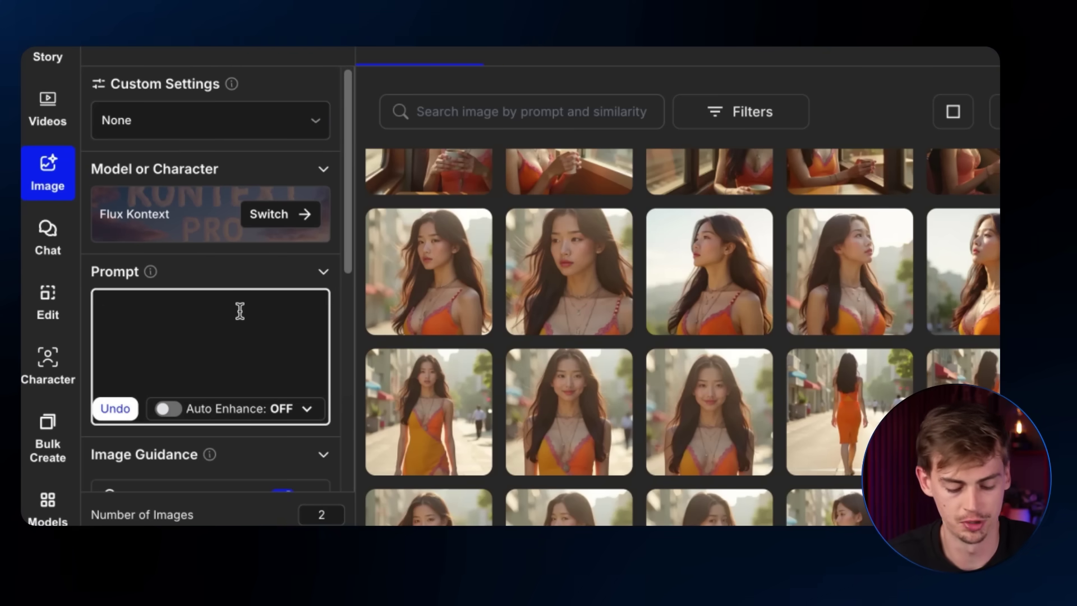
type("A realistic full-body side profile of the same girl, standing still in soft morning light on a quiet urban street. Maintain exact hair, facial structure, outfit, and overall appearance.")
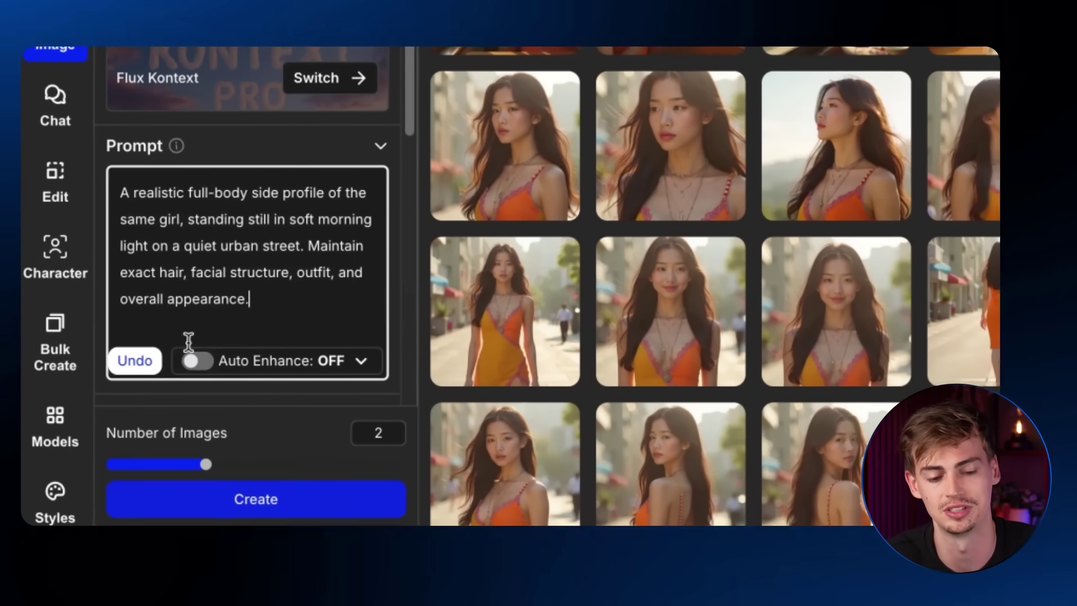
scroll(264, 365, "down", 5)
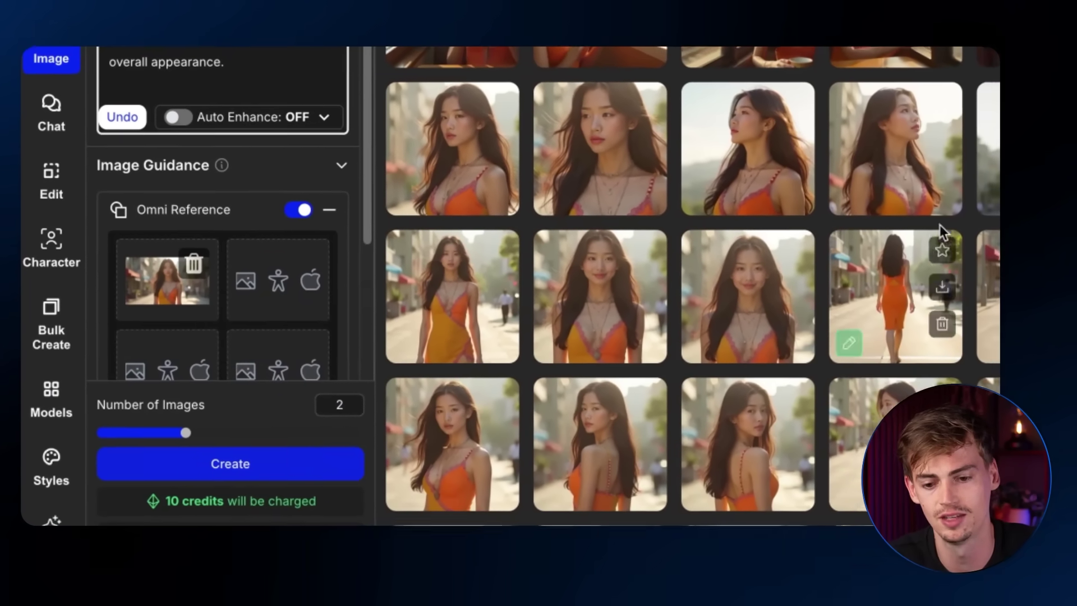
scroll(942, 230, "down", 3)
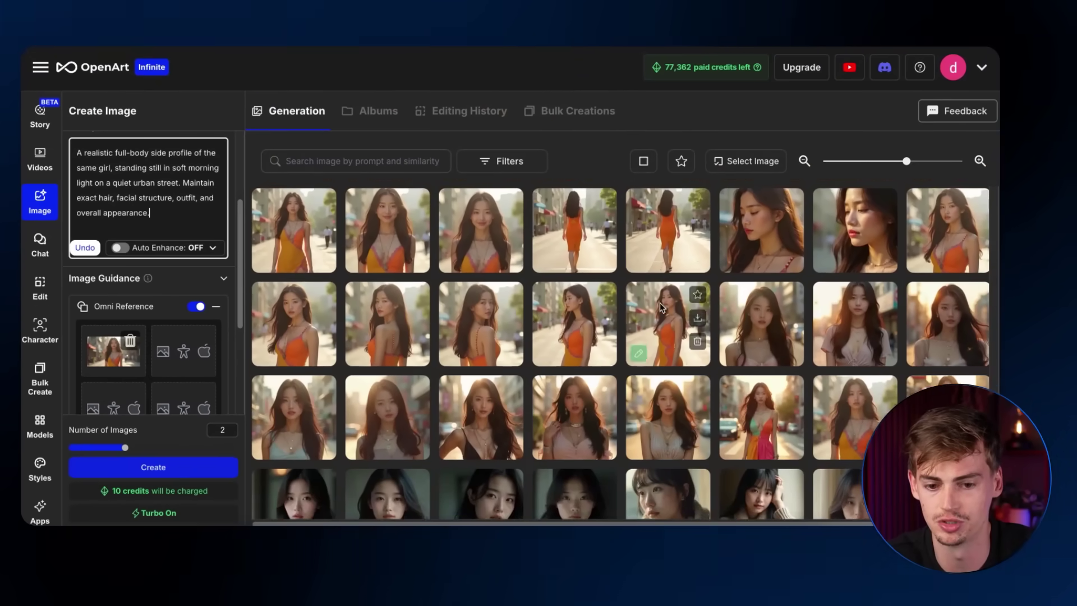
- Browse the street, back-view, front-facing and cross-legged Flux Kontext shots, reading their prompts
left_click(662, 307)
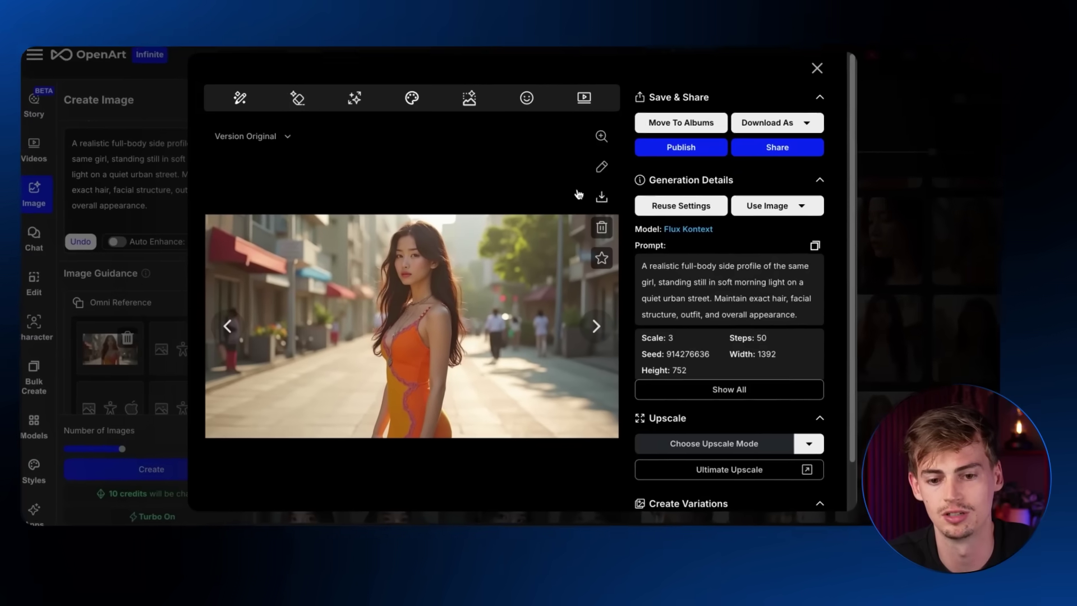
left_click(228, 325)
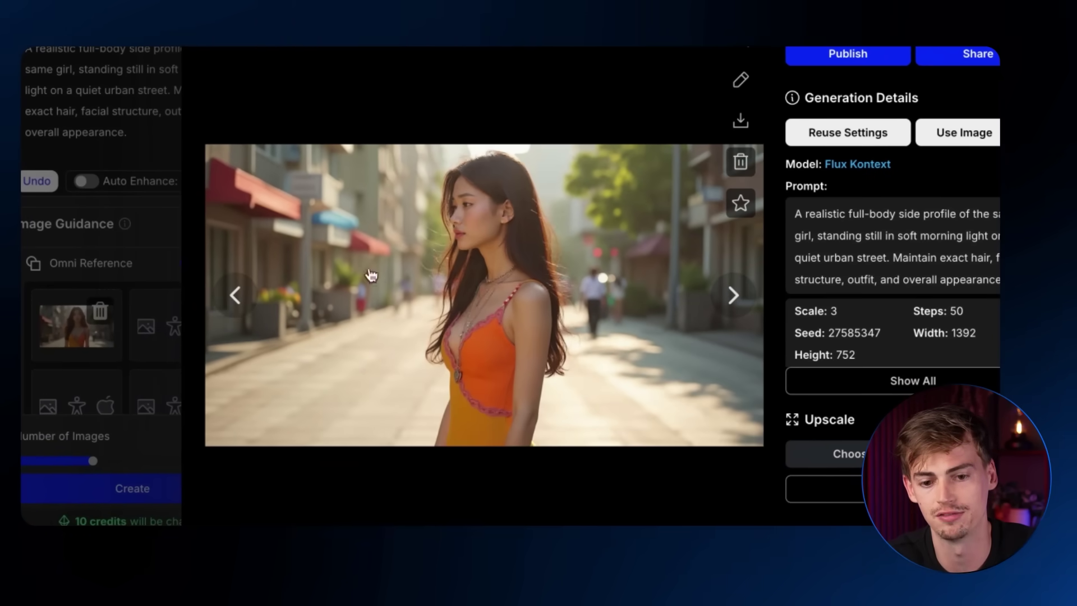
left_click(230, 300)
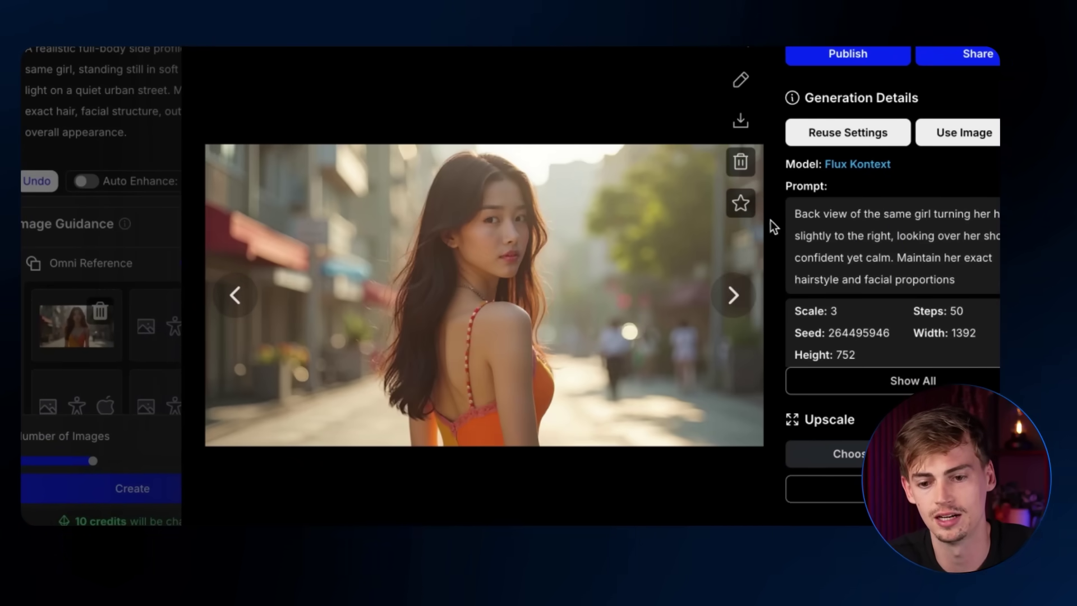
left_click_drag(809, 212, 846, 214)
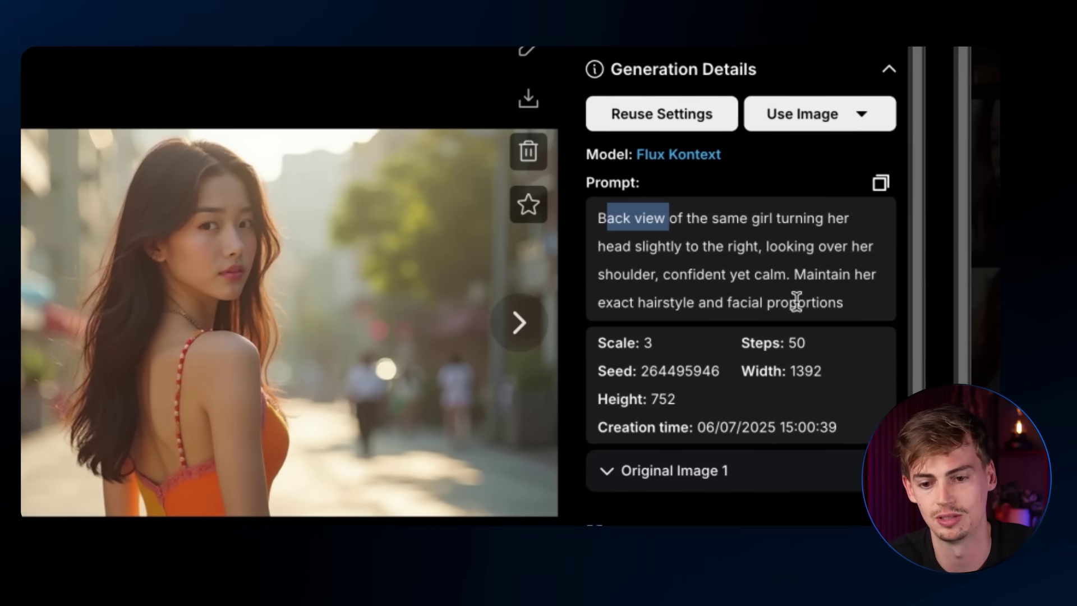
left_click_drag(715, 269, 838, 278)
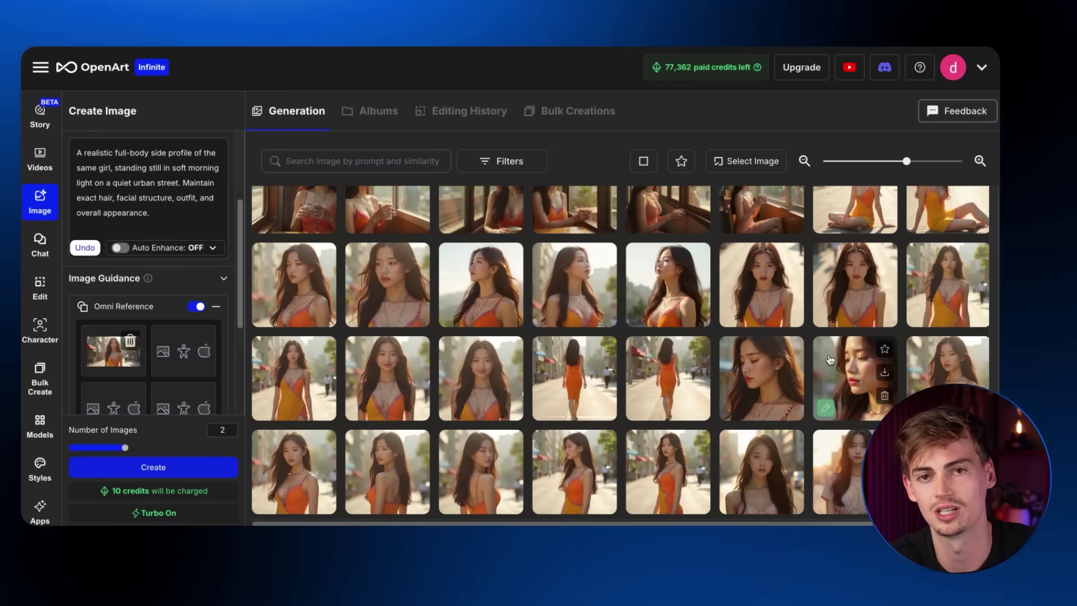
left_click(853, 284)
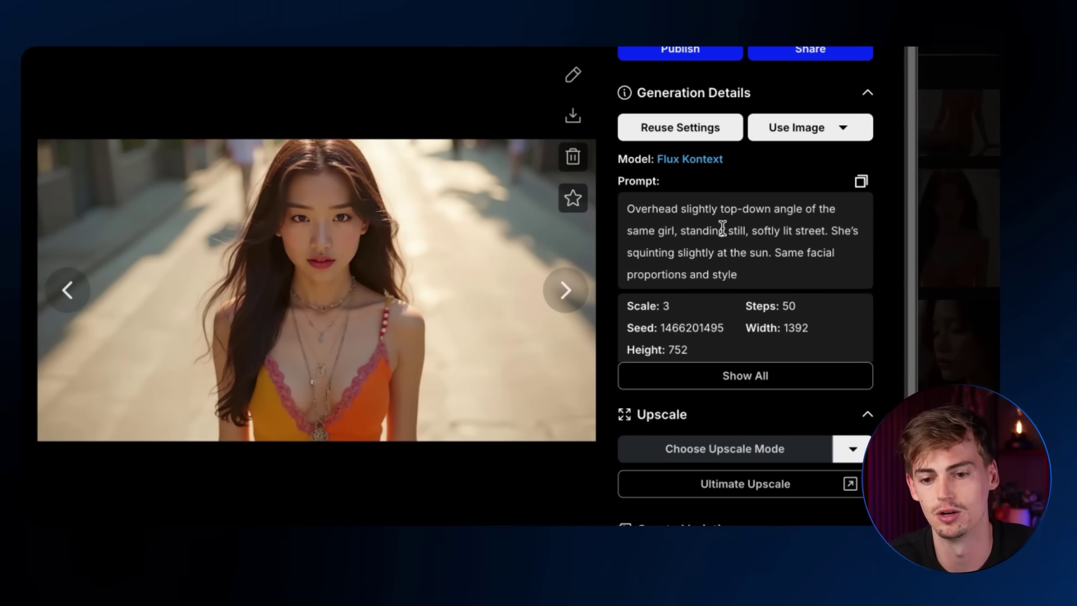
left_click(954, 282)
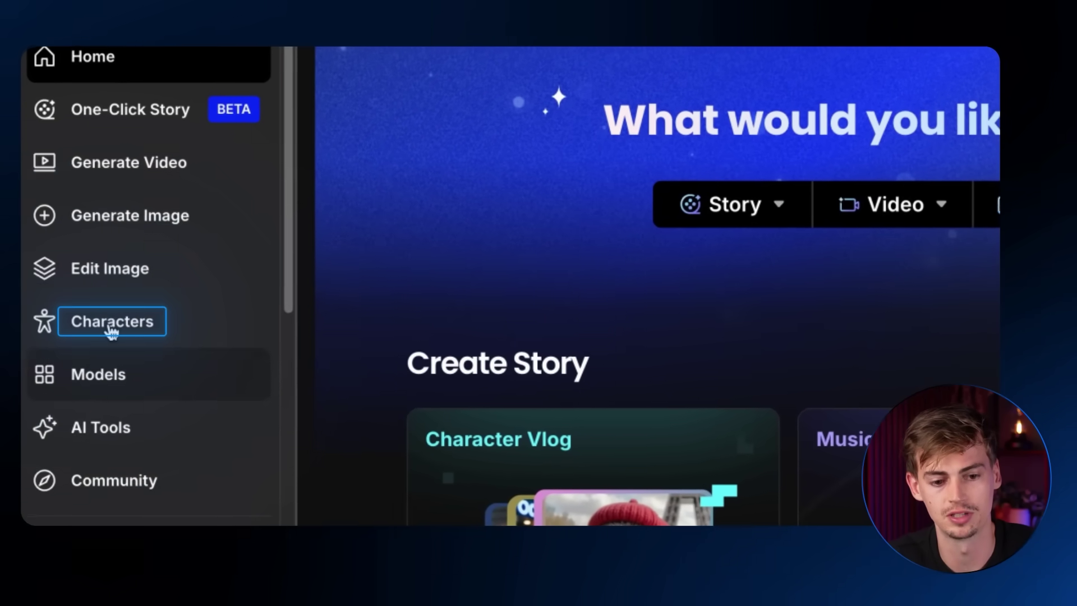
- Start a new character from 4+ images and upload all 20 character images
left_click(112, 332)
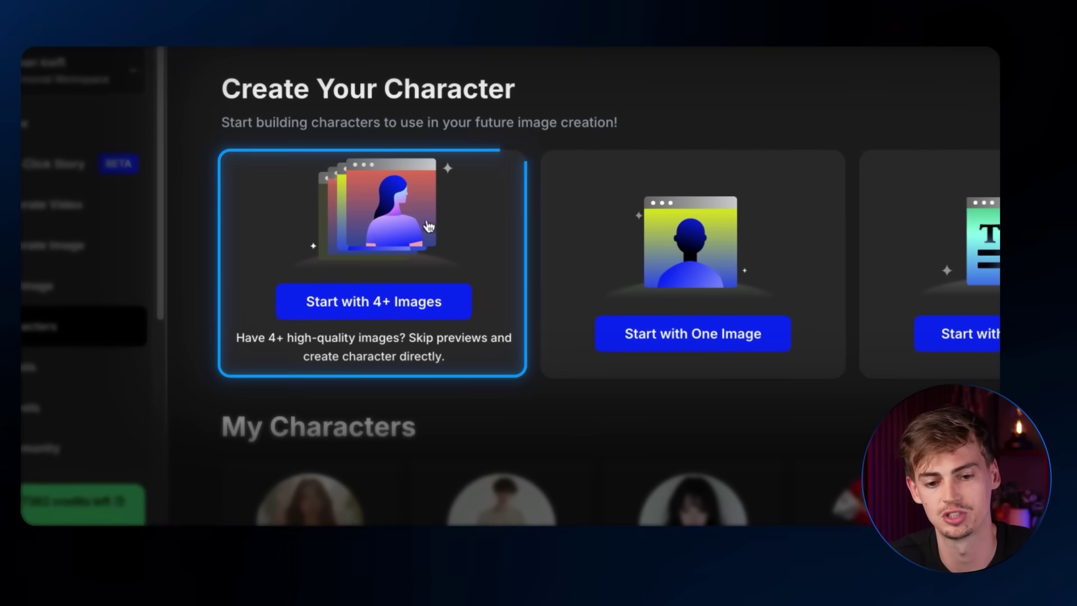
left_click(374, 304)
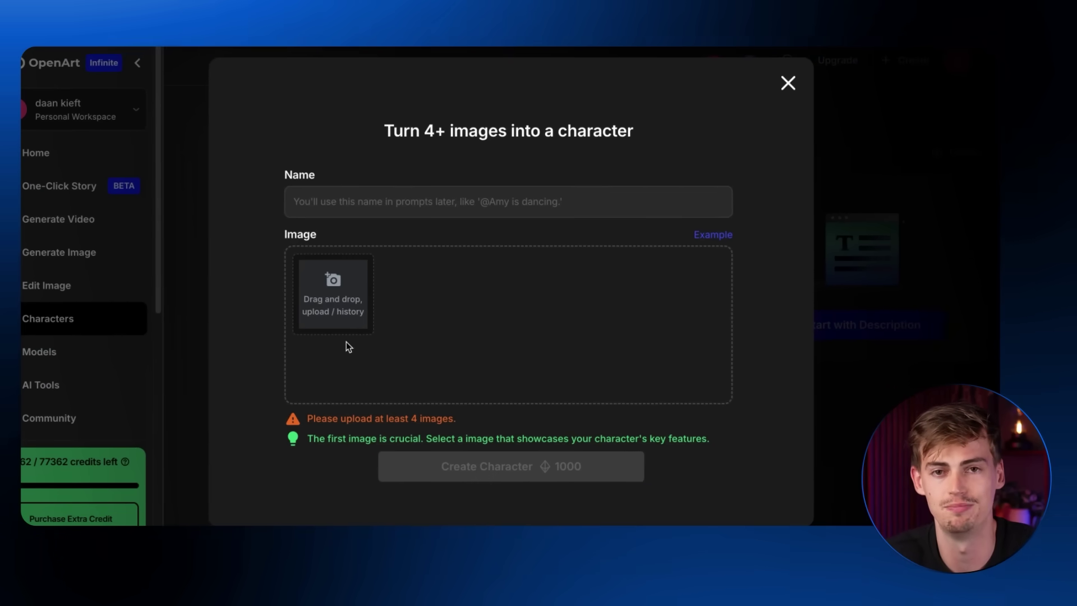
left_click(351, 323)
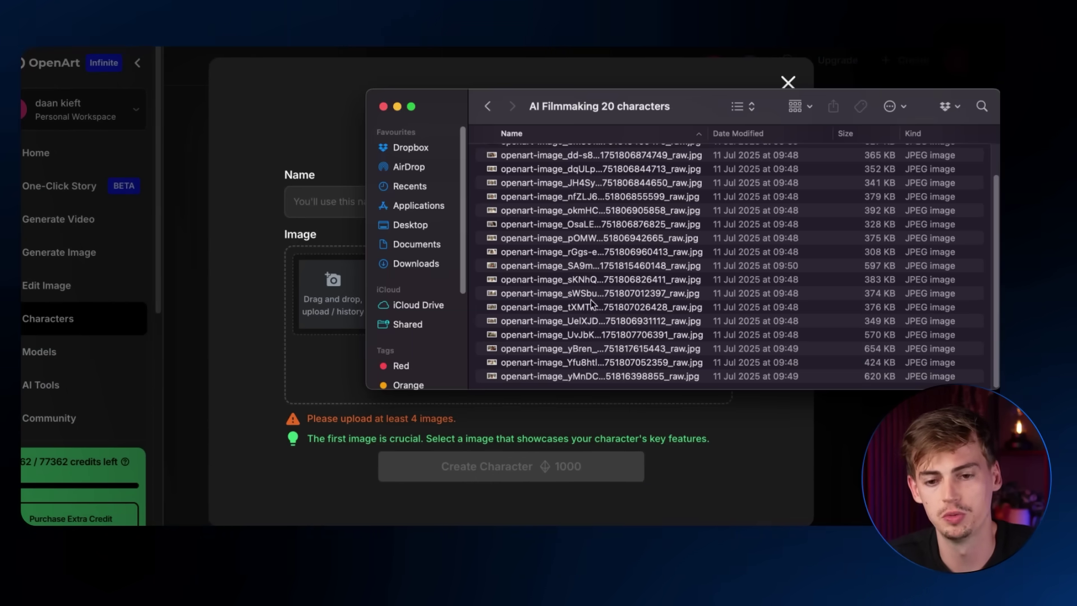
scroll(646, 235, "up", 10)
scroll(723, 281, "down", 10)
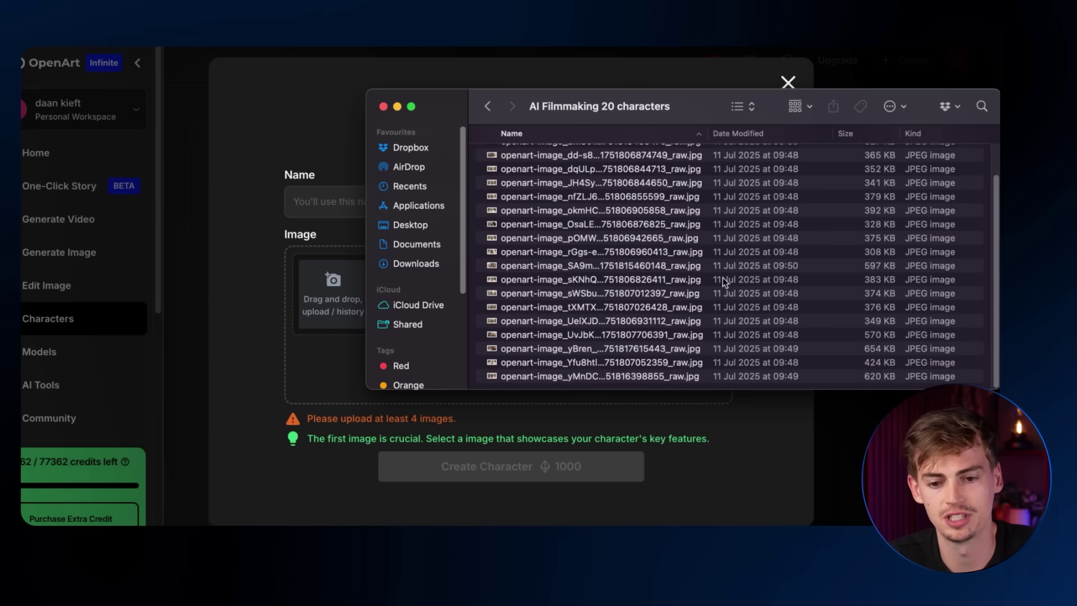
scroll(601, 337, "up", 3)
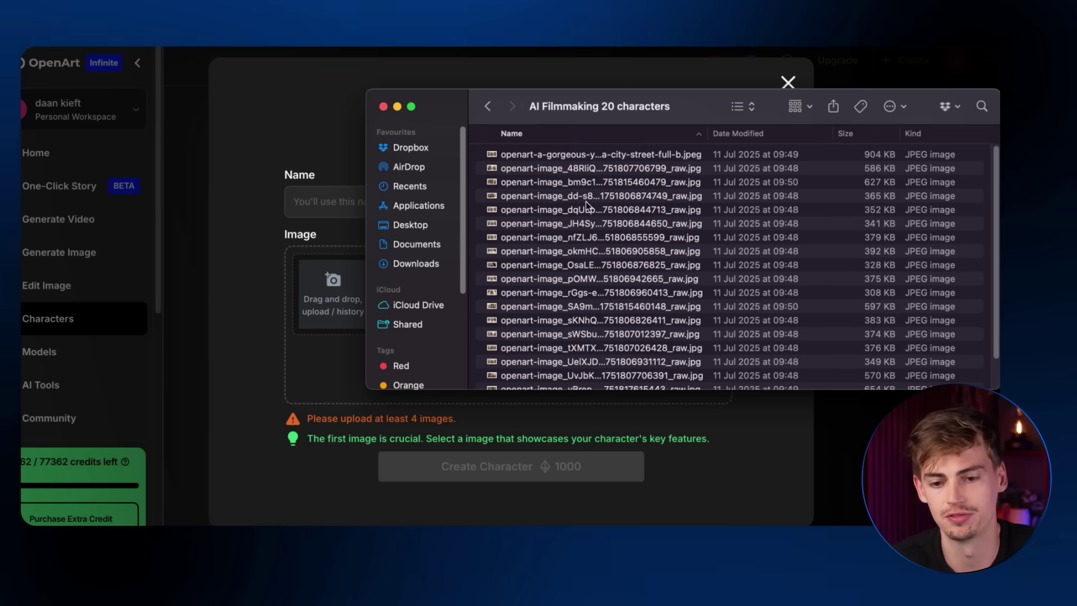
key("super+a")
left_click_drag(570, 158, 331, 322)
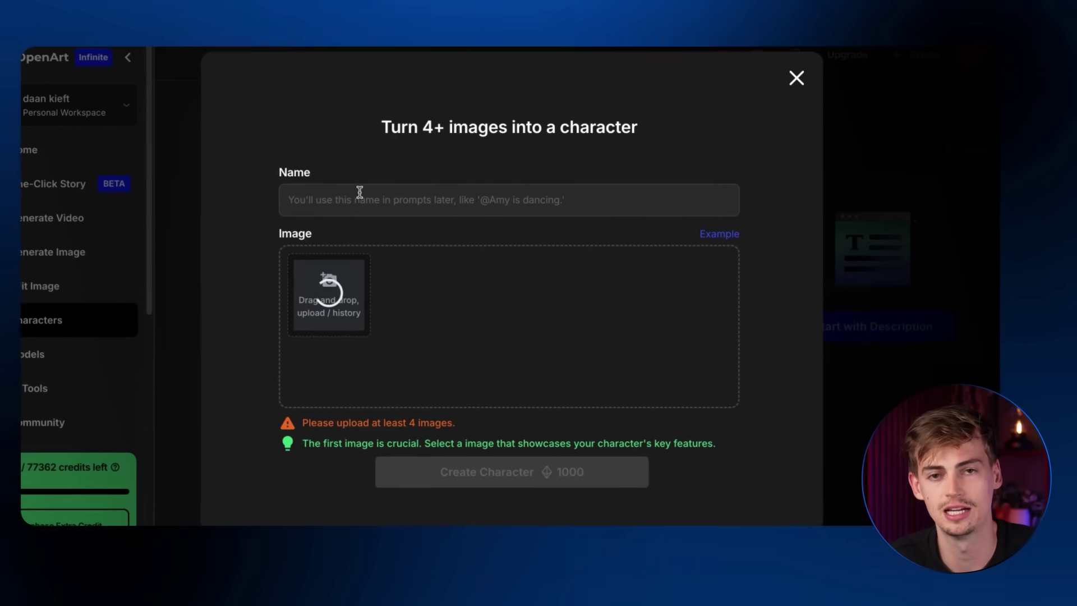
- Begin naming the character 'Min' and close the character creation dialog
type("Minji2")
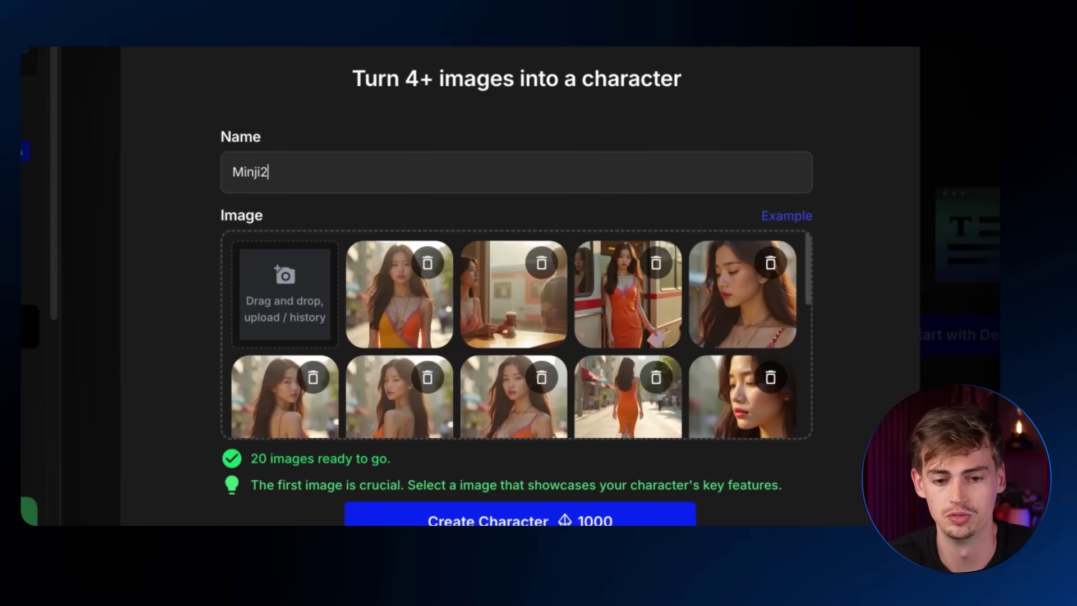
scroll(479, 139, "down", 3)
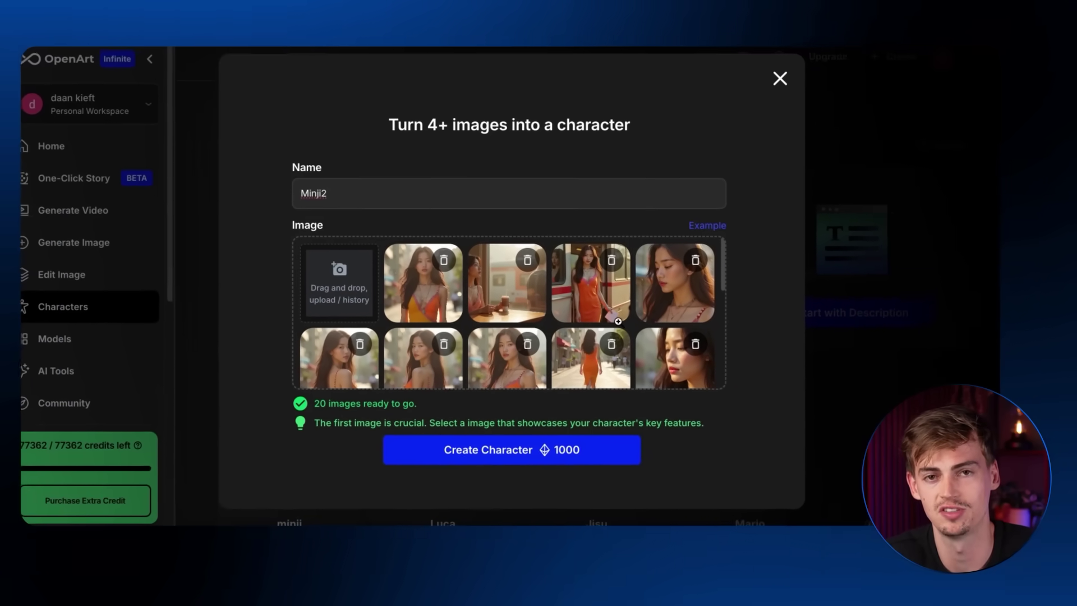
left_click(779, 78)
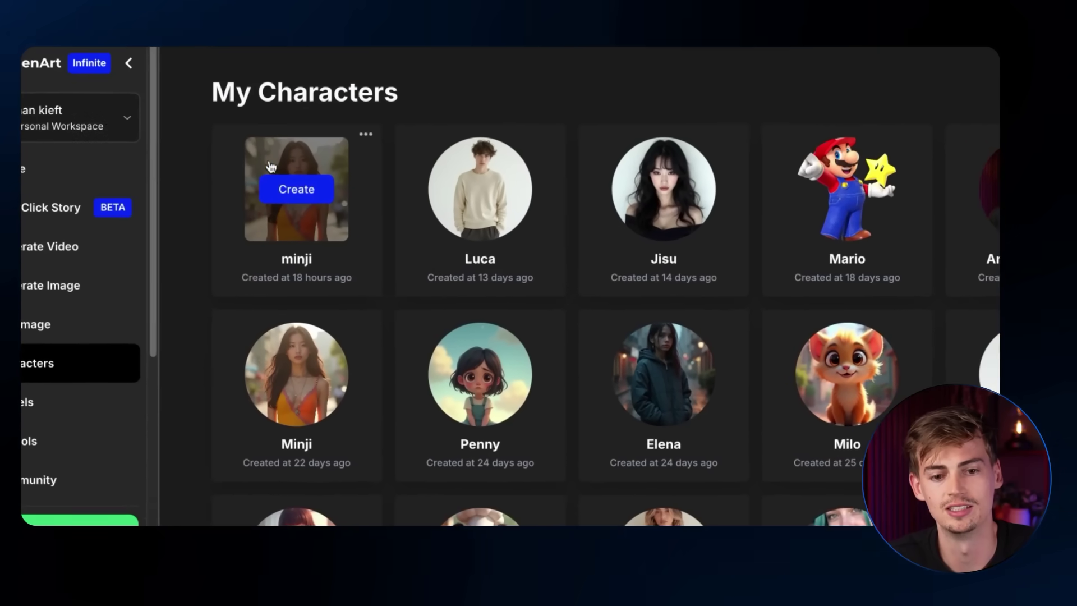
- Choose Create on the minji character card with the Prompt & Reference generator
mouse_move(286, 391)
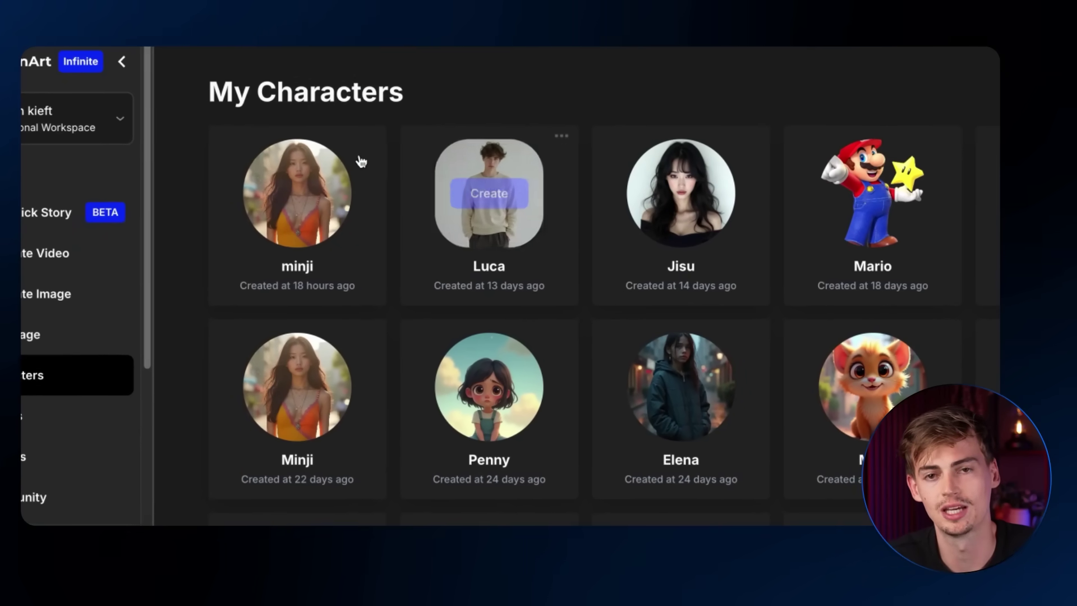
mouse_move(370, 172)
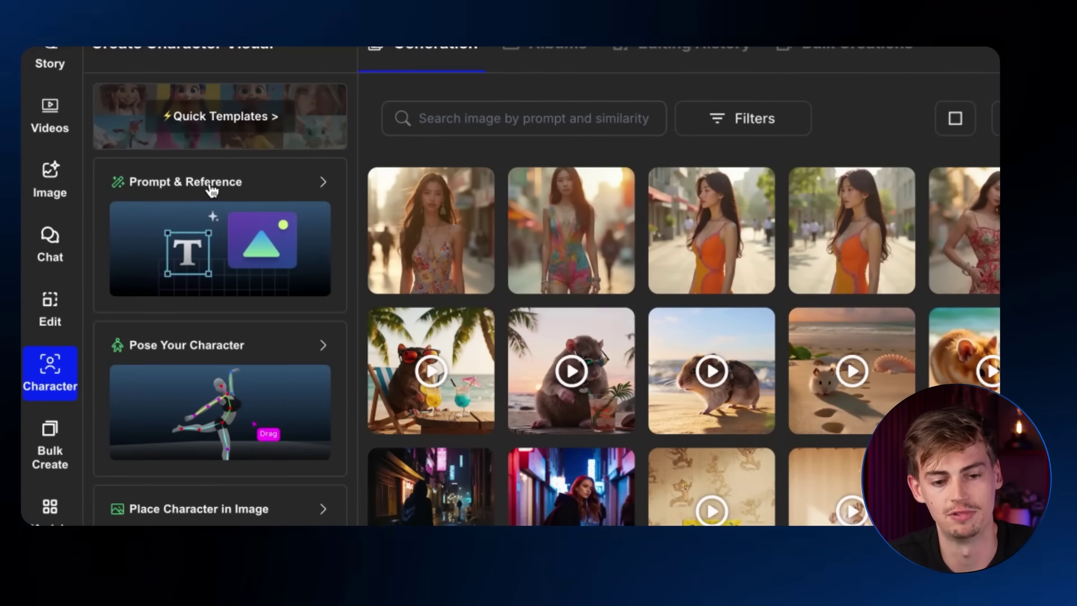
left_click(196, 199)
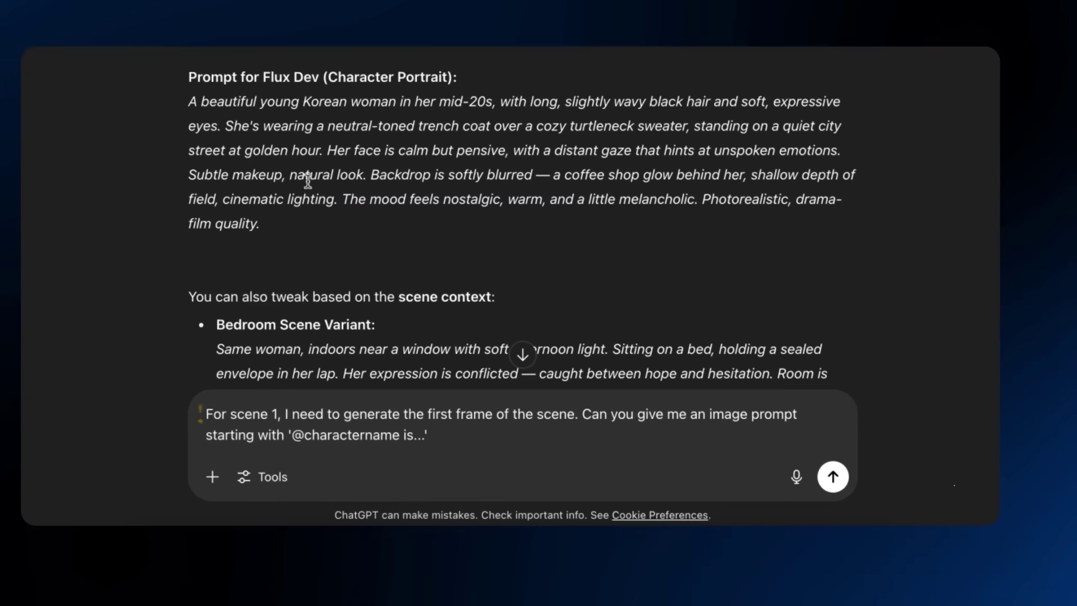
- Replace the 'charactername' placeholder with 'minji' and send the Scene 1 first-frame prompt request
scroll(309, 168, "down", 1)
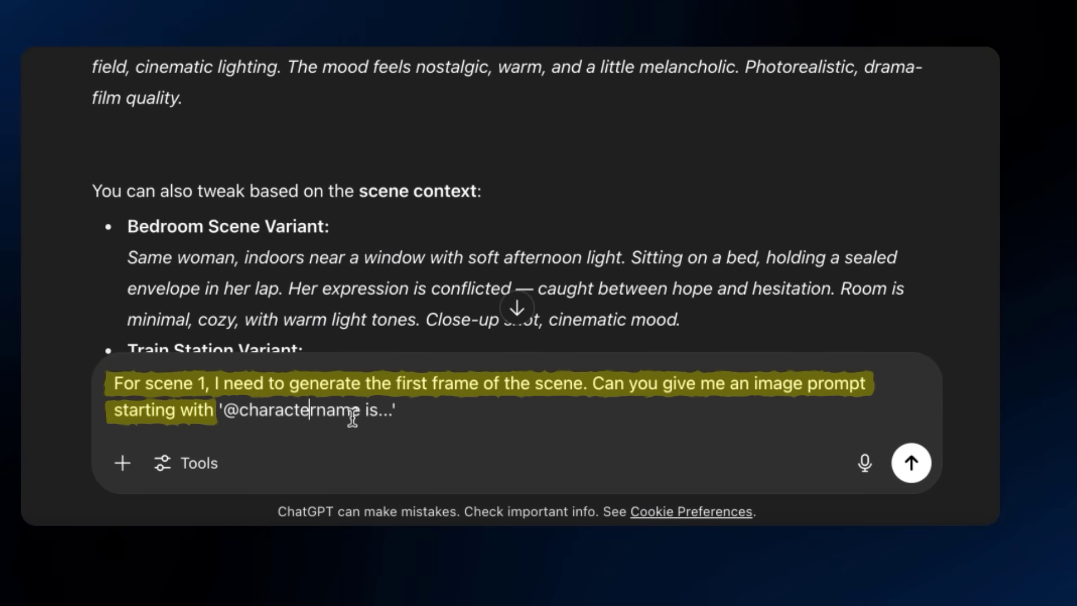
left_click_drag(255, 415, 240, 415)
key("BackSpace")
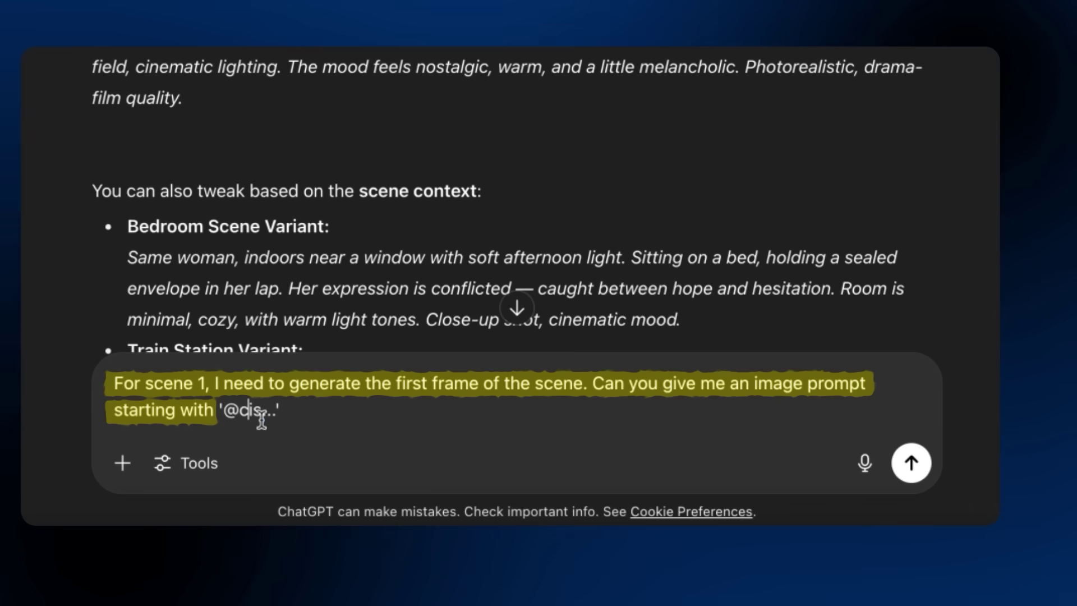
type("mi")
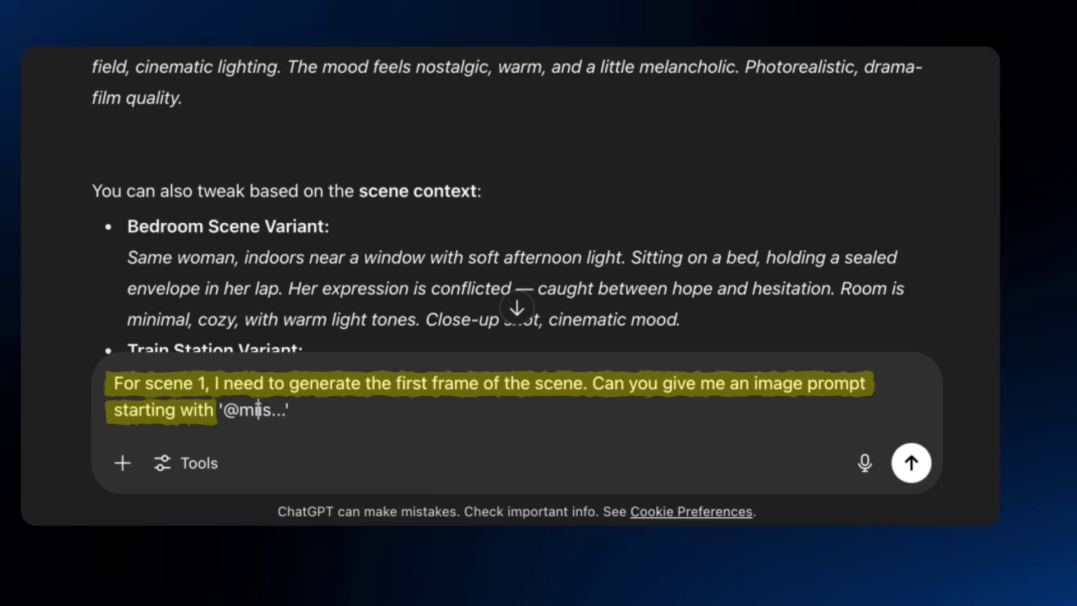
type("nji")
key("End")
key("Return")
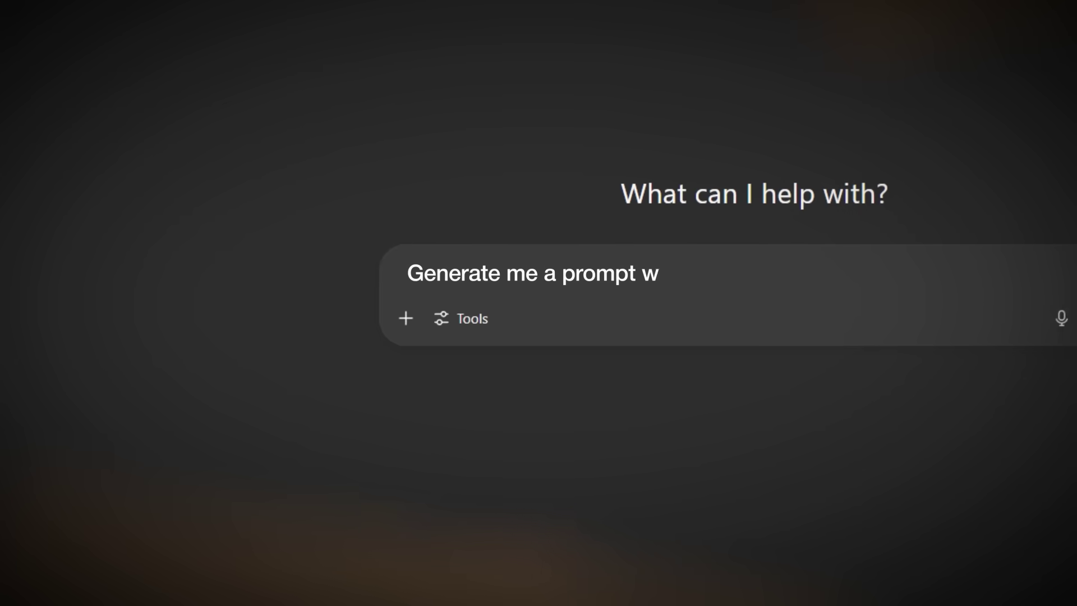
- Ask 'here Minji is sitting in a train', then select the coffee-shop prompt
type("here Minji is sitting in a train")
key("Return")
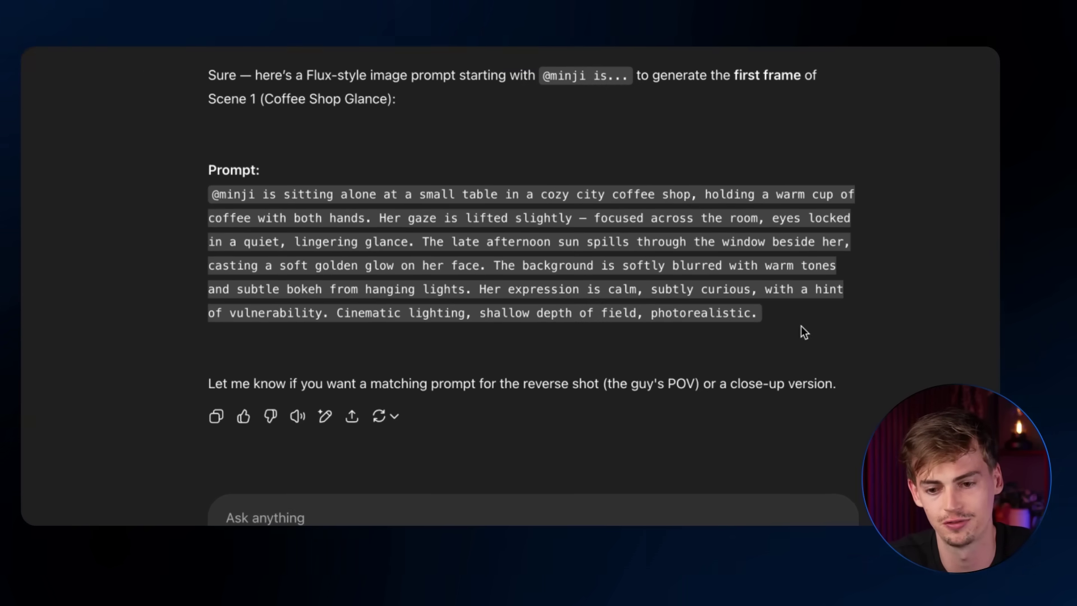
left_click_drag(766, 317, 212, 203)
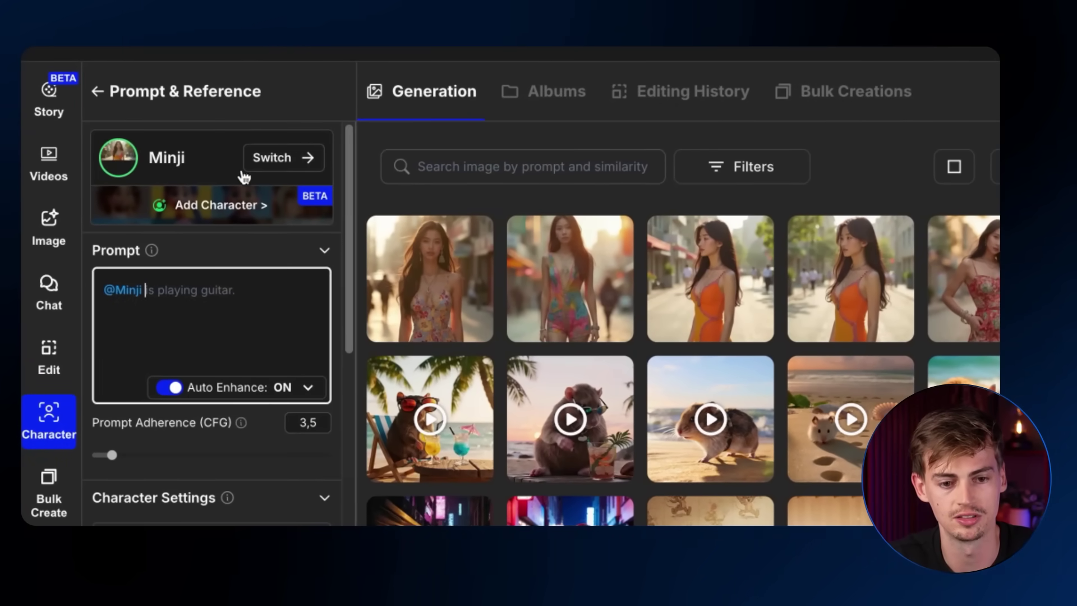
left_click(240, 298)
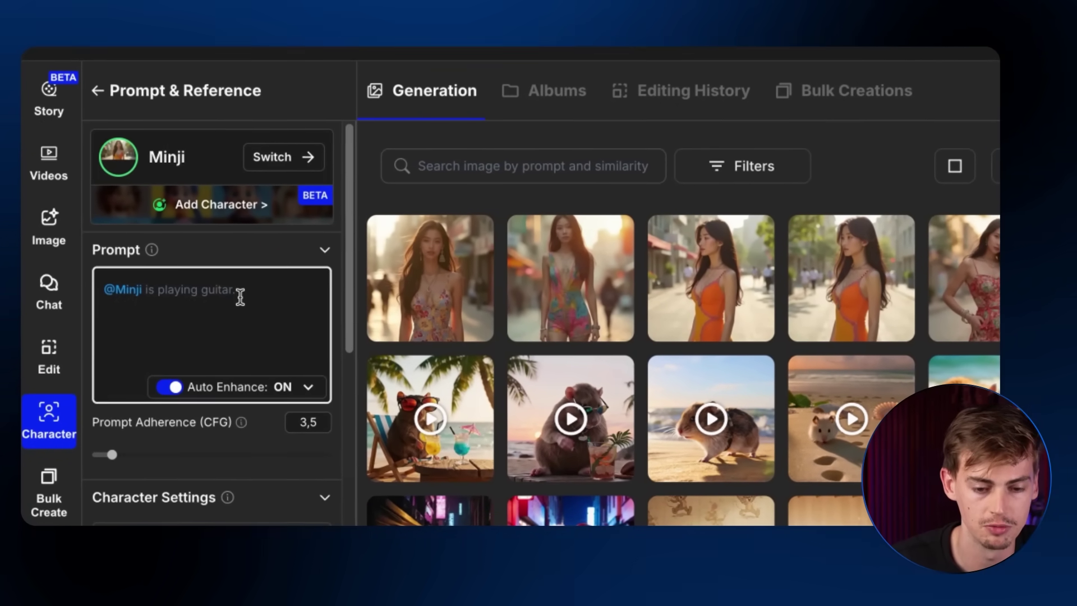
key("ctrl+v")
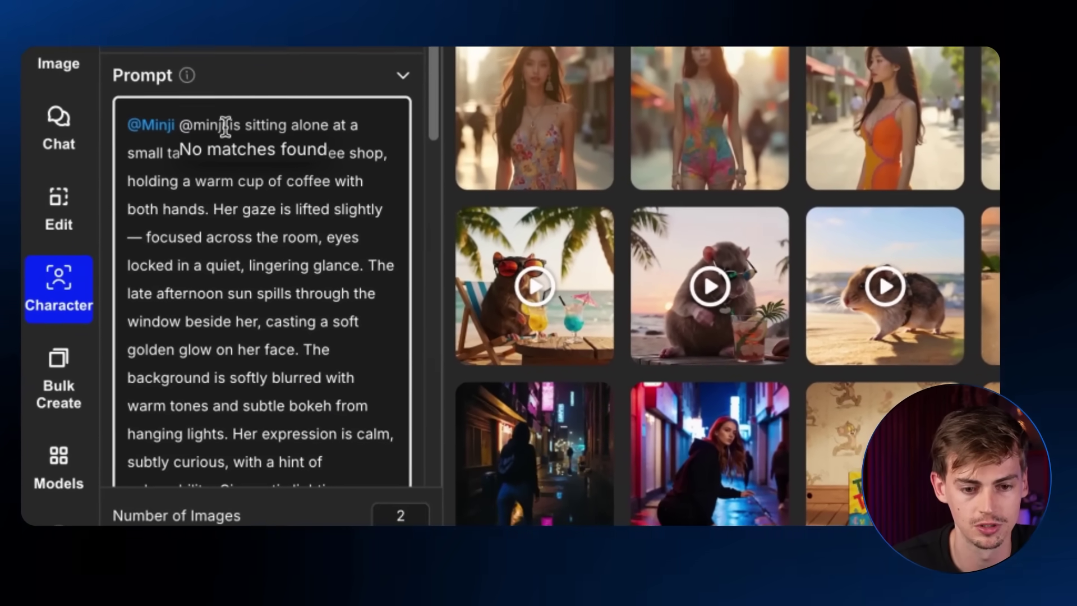
left_click_drag(225, 127, 181, 124)
key("BackSpace")
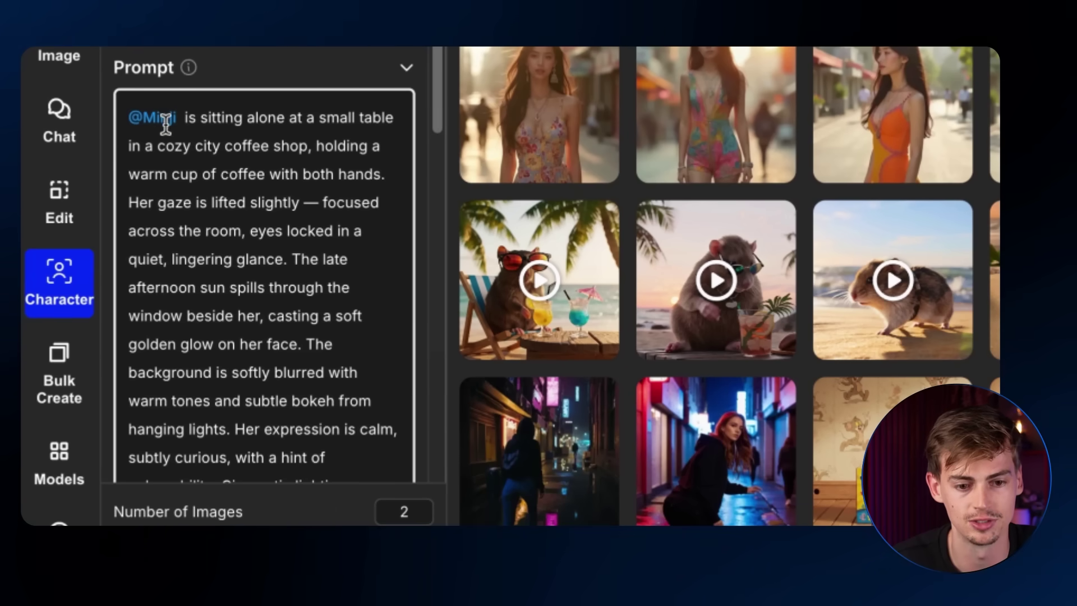
scroll(313, 264, "down", 5)
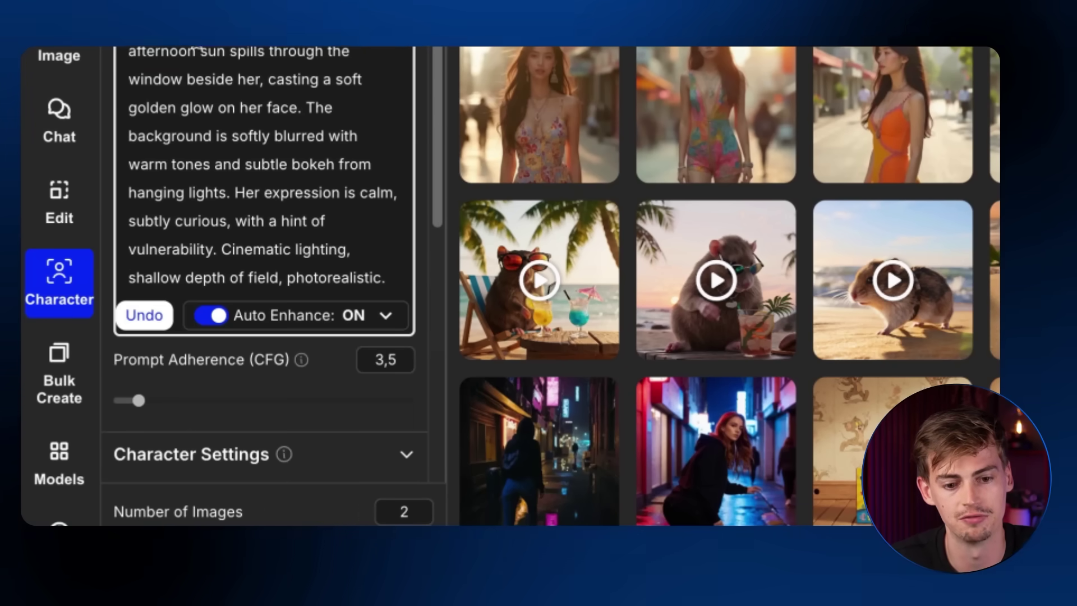
scroll(240, 217, "up", 1)
scroll(239, 202, "down", 1)
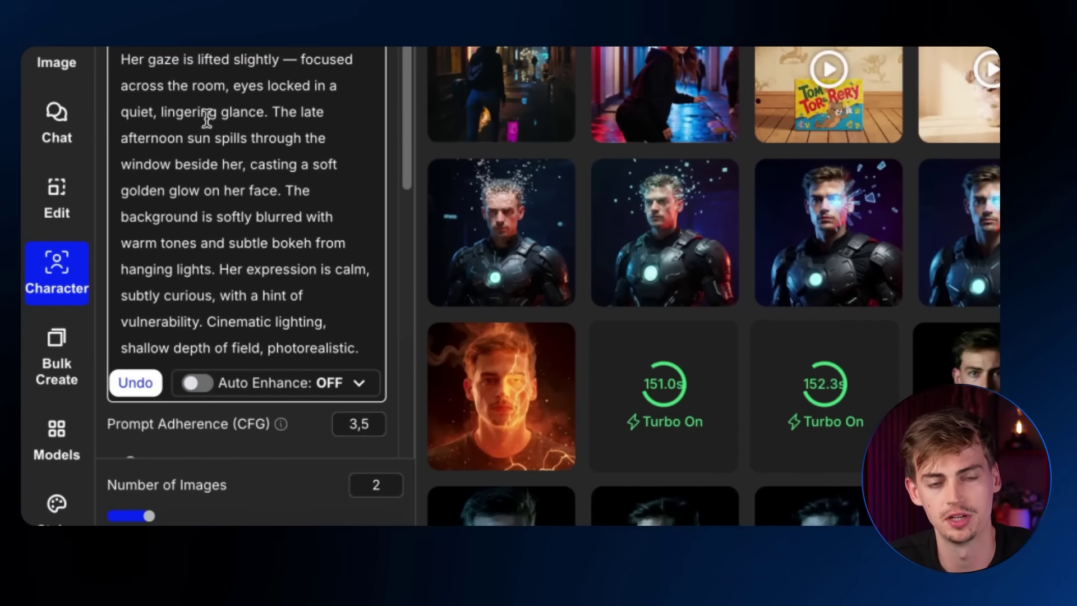
scroll(226, 160, "down", 2)
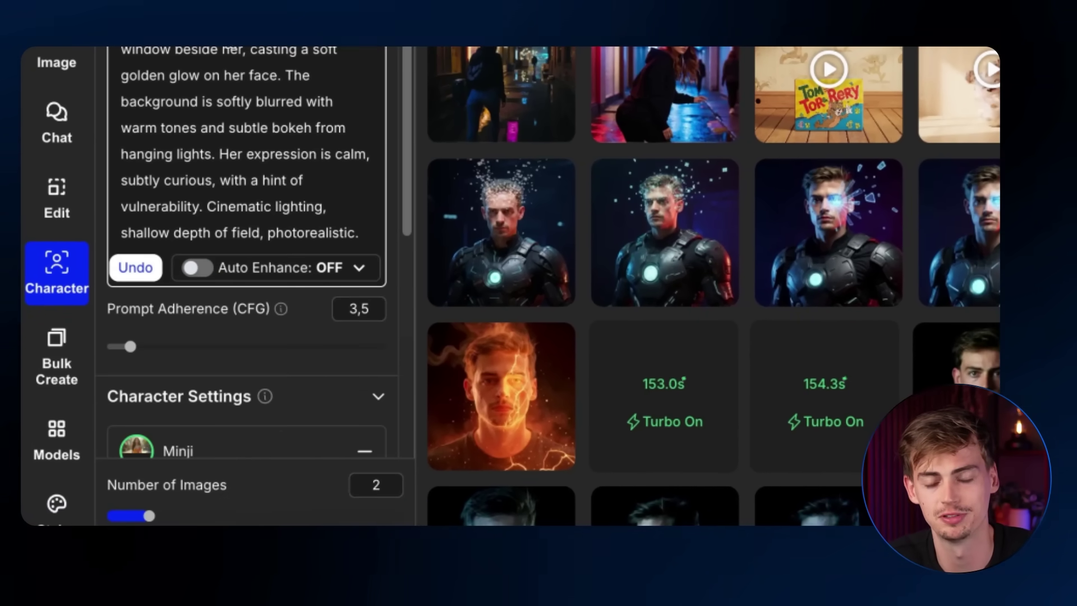
- With prompt adherence at 2, open the Aspect Ratio choices under Output Size
scroll(253, 169, "down", 1)
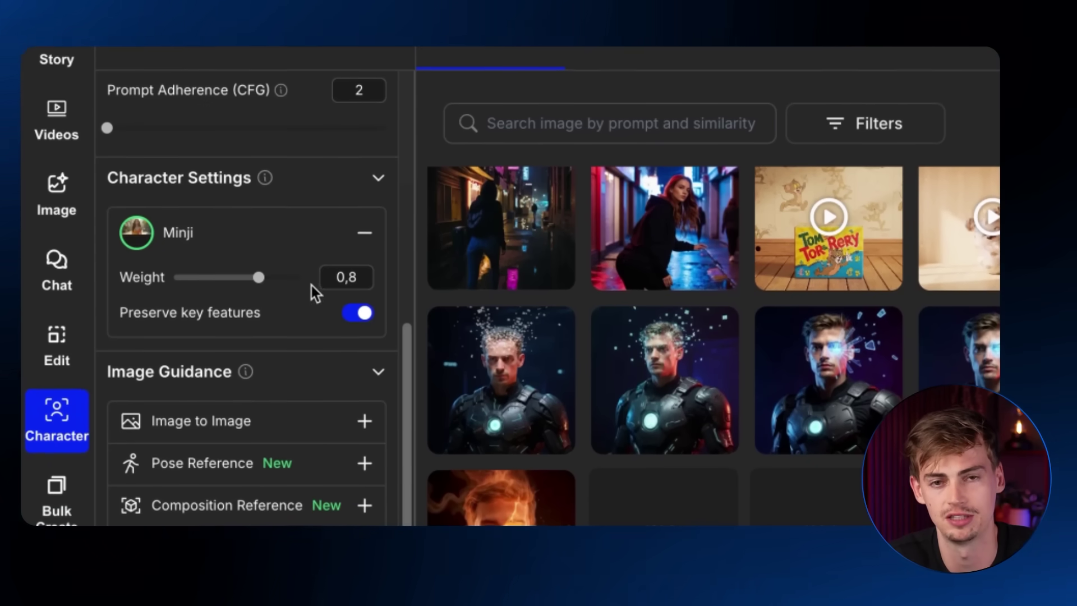
scroll(308, 442, "down", 7)
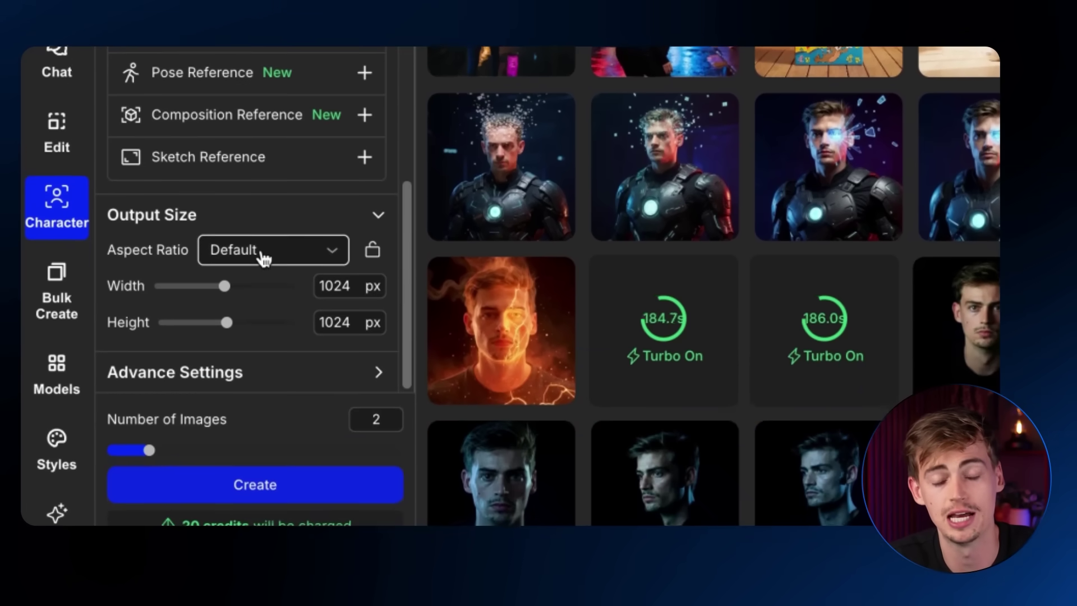
left_click(259, 237)
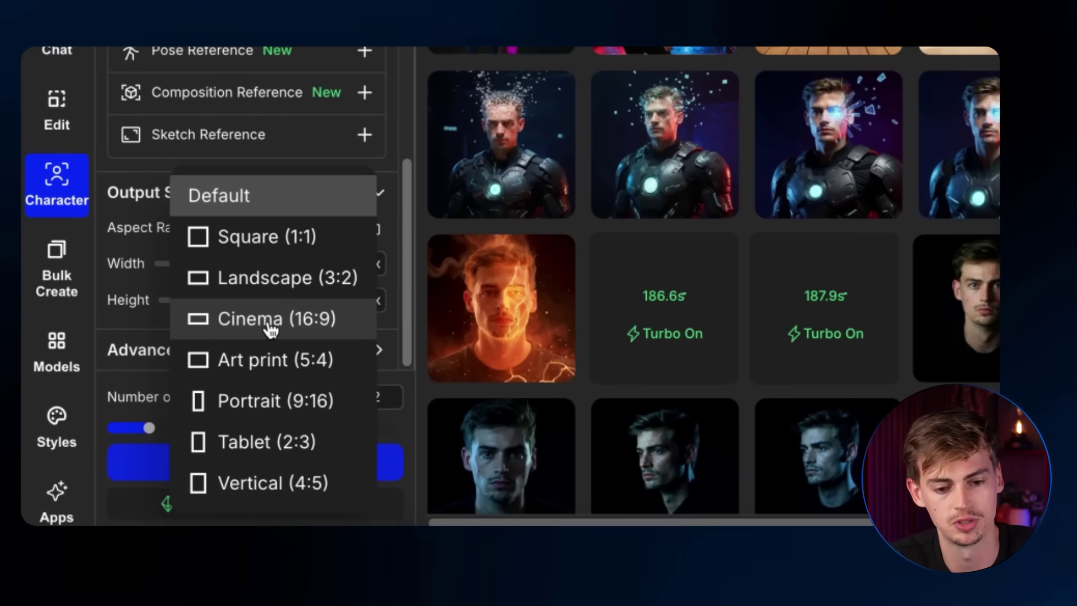
- Set aspect ratio to Cinema (16:9), generate the coffee-shop images of Minji, and browse them
left_click(259, 322)
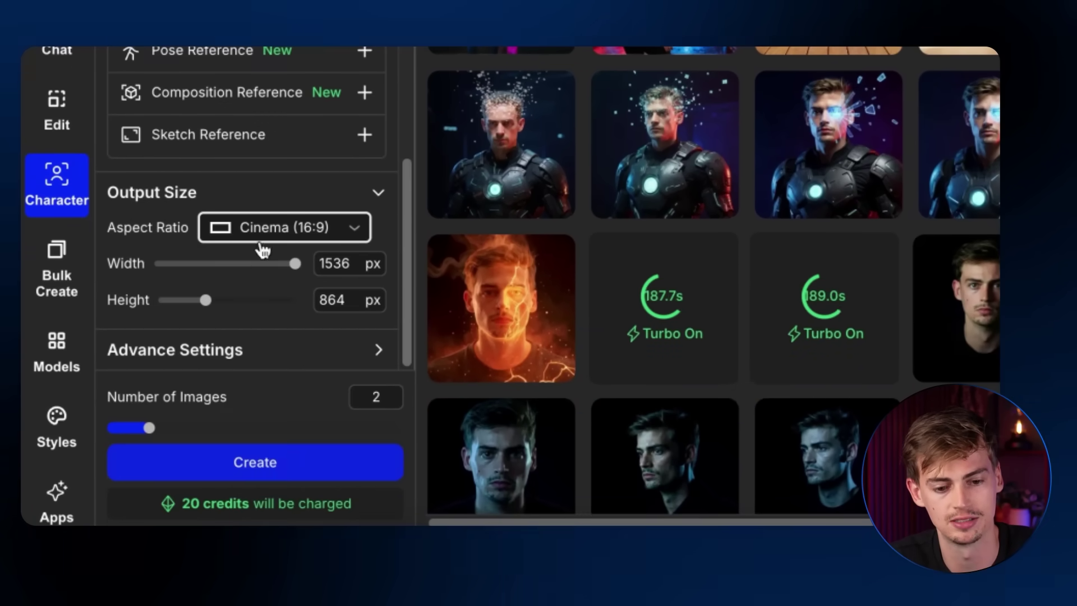
left_click(228, 462)
scroll(629, 223, "up", 5)
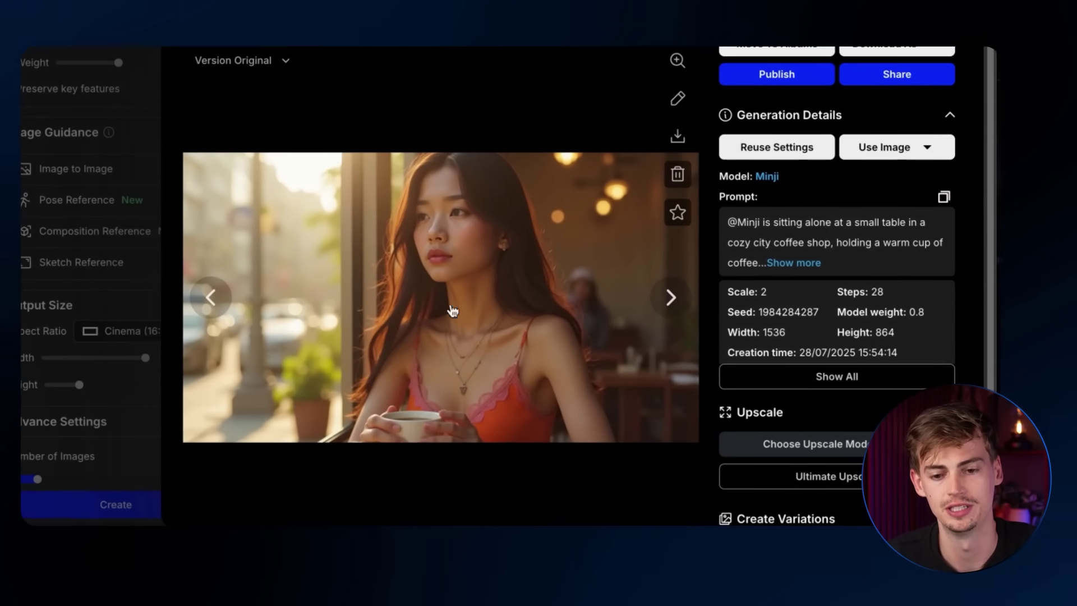
left_click(671, 297)
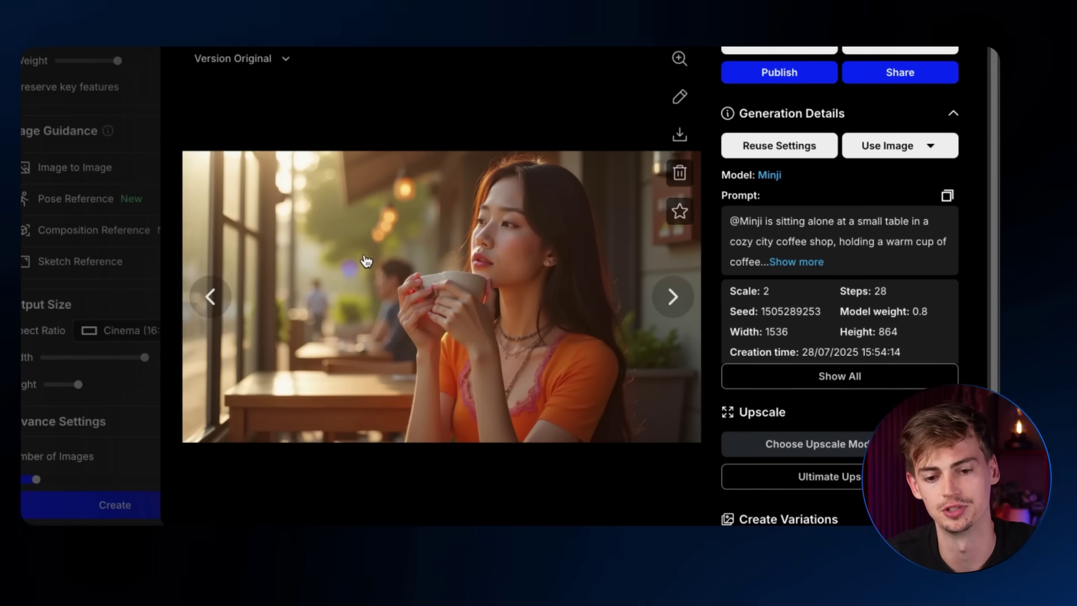
left_click(225, 291)
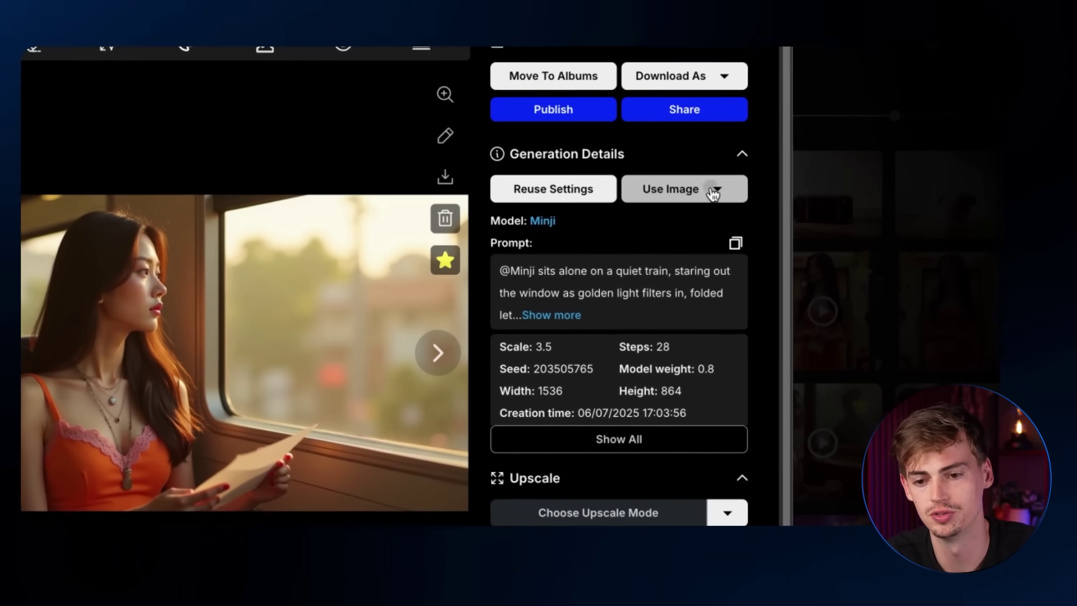
- Send the Minji train image to Image to Video and browse the video model list
left_click(714, 187)
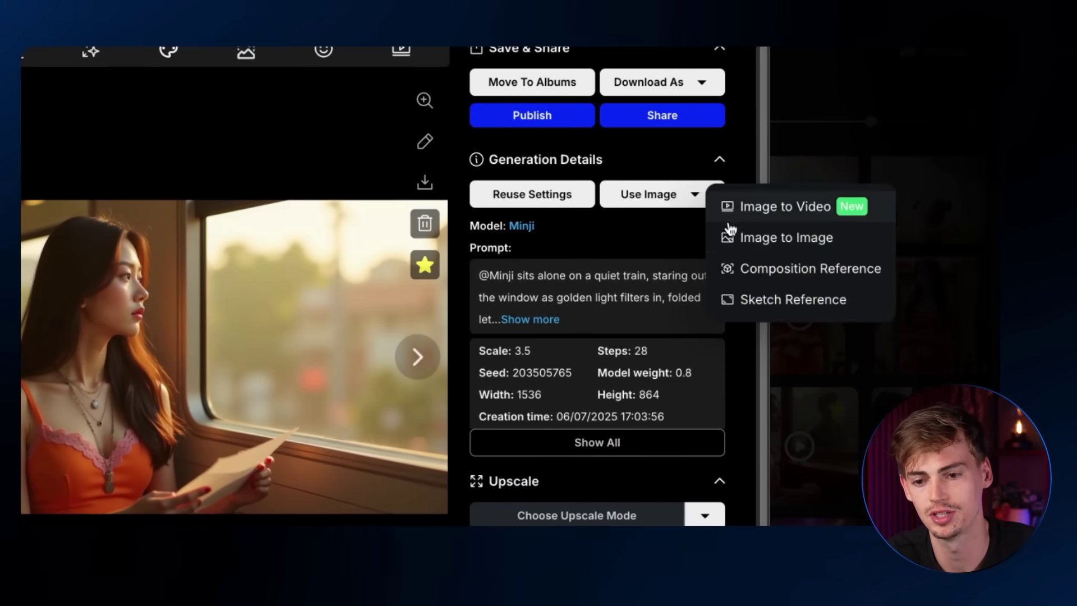
left_click(771, 217)
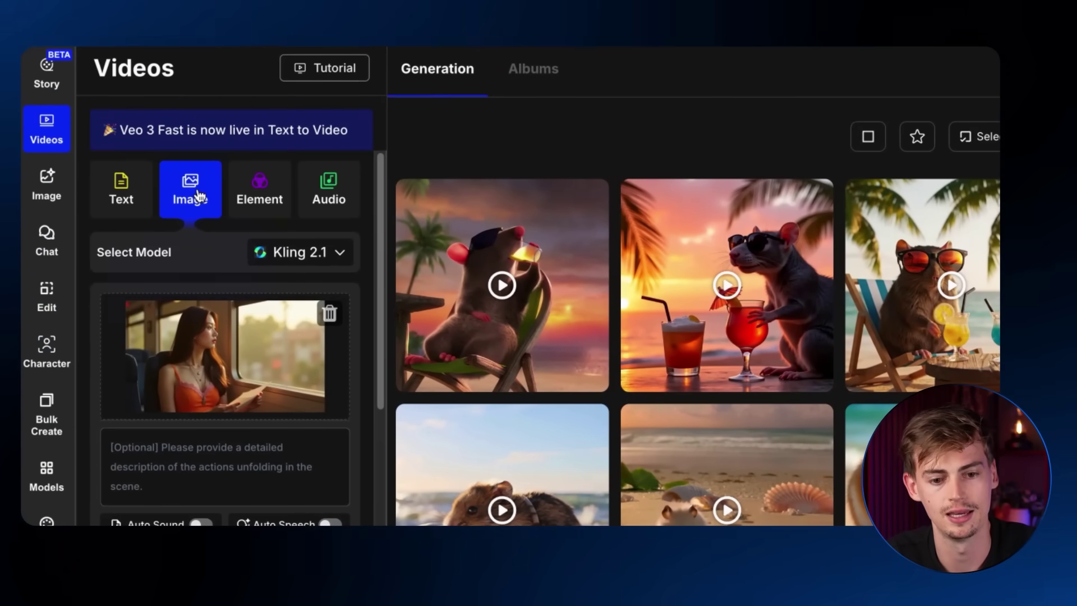
left_click(329, 259)
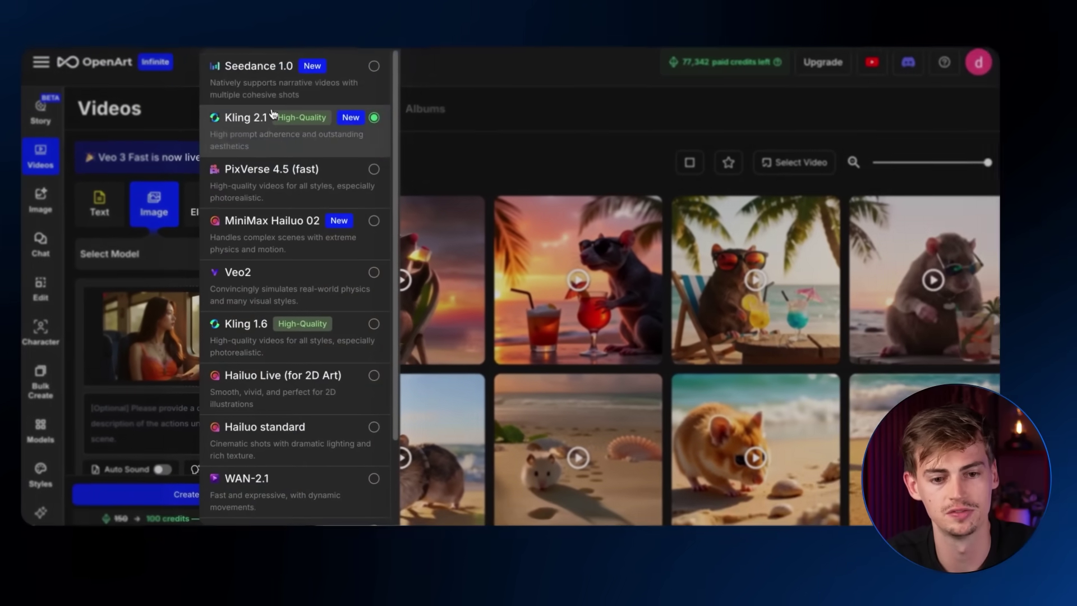
scroll(287, 459, "down", 2)
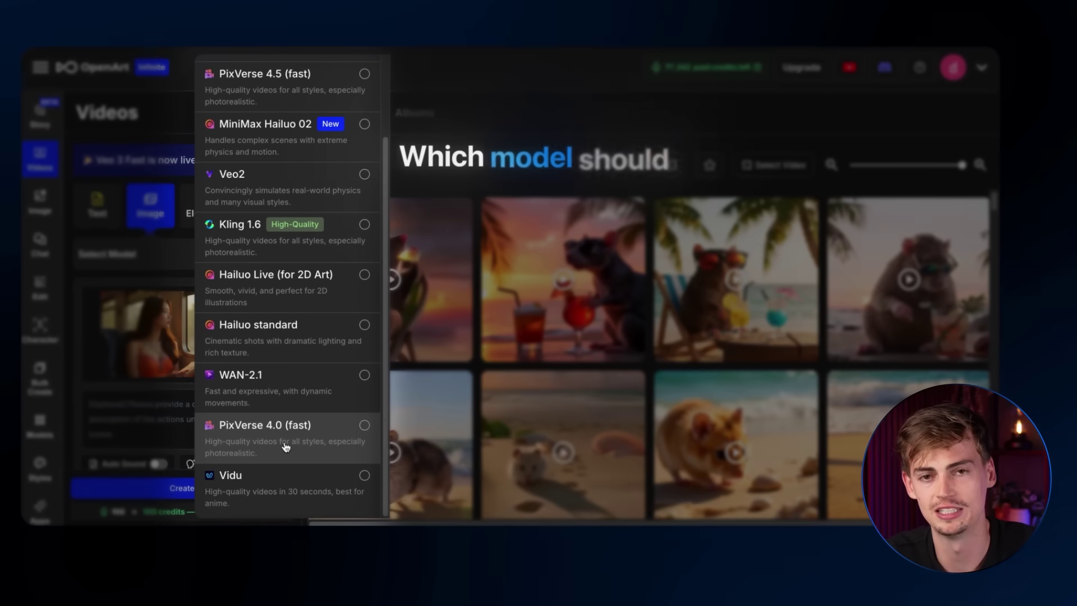
scroll(286, 444, "up", 2)
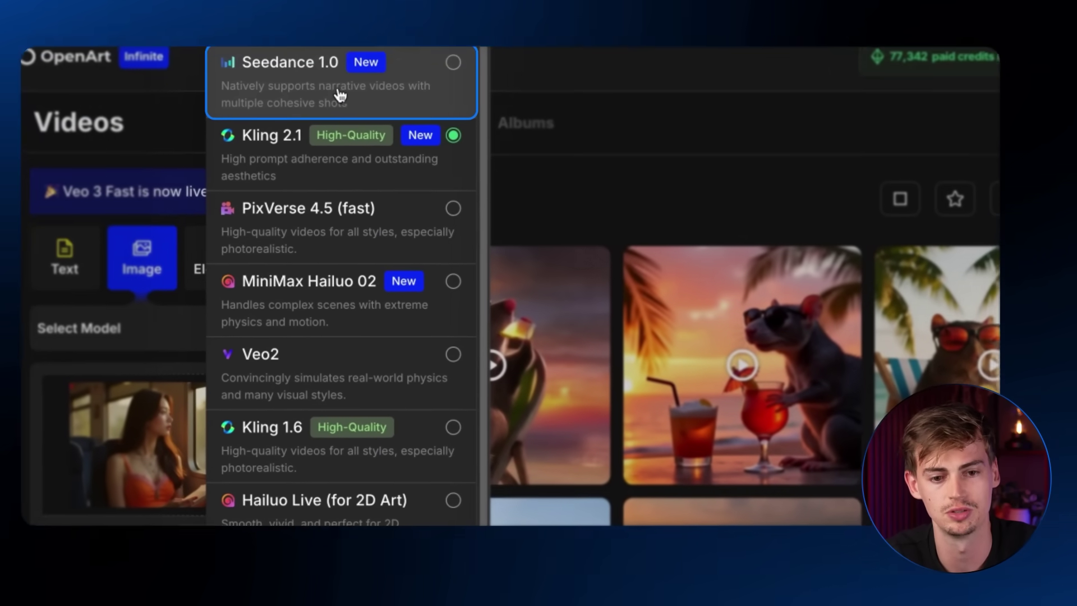
- Choose Seedance 1.0 as the video model, with the train image as Start Frame
left_click(325, 40)
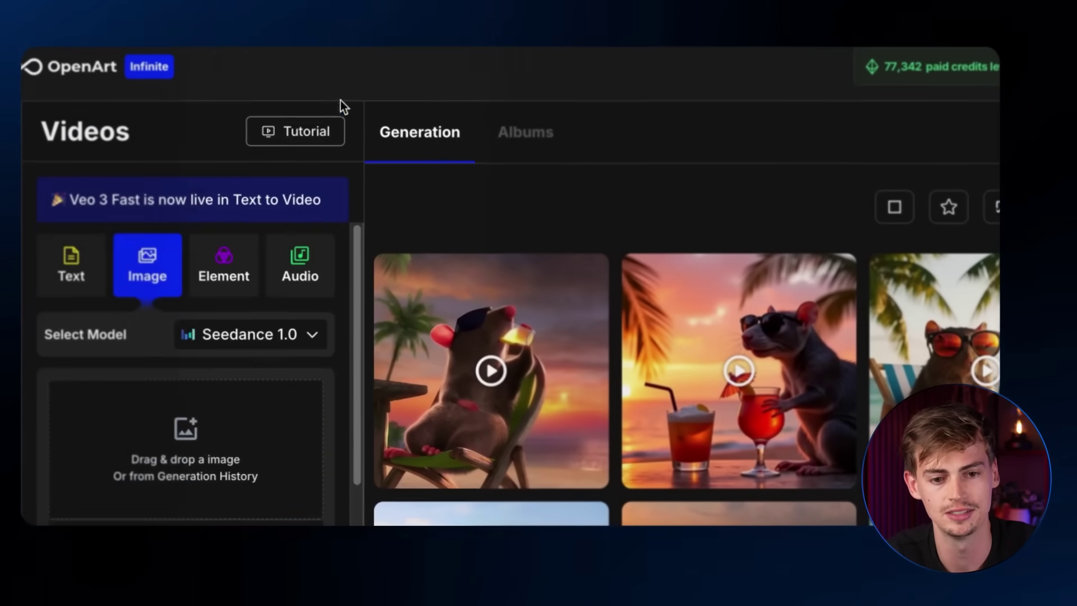
scroll(178, 341, "down", 5)
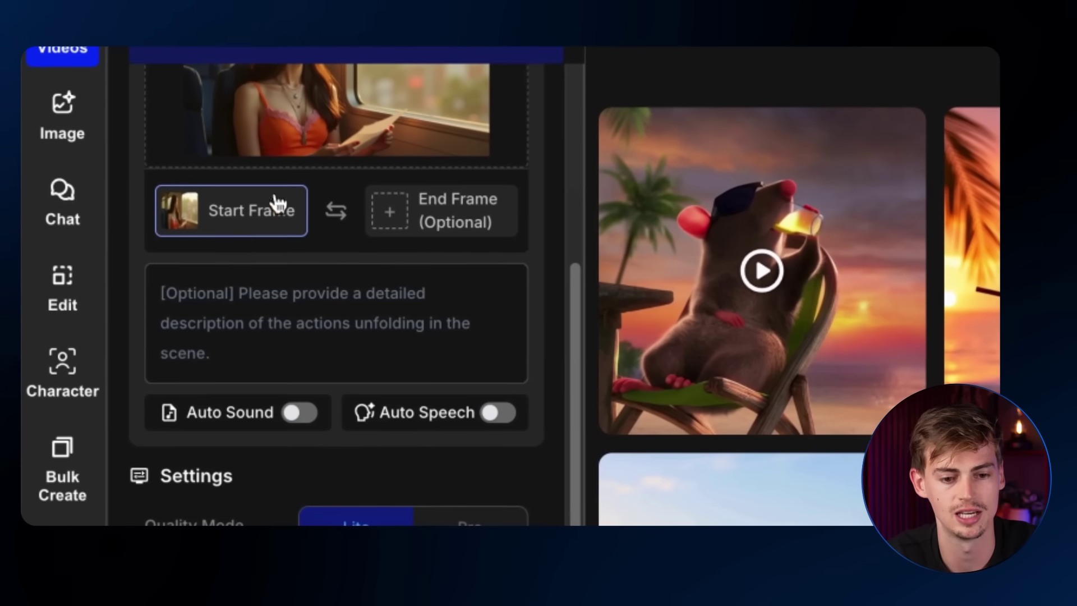
scroll(344, 387, "down", 1)
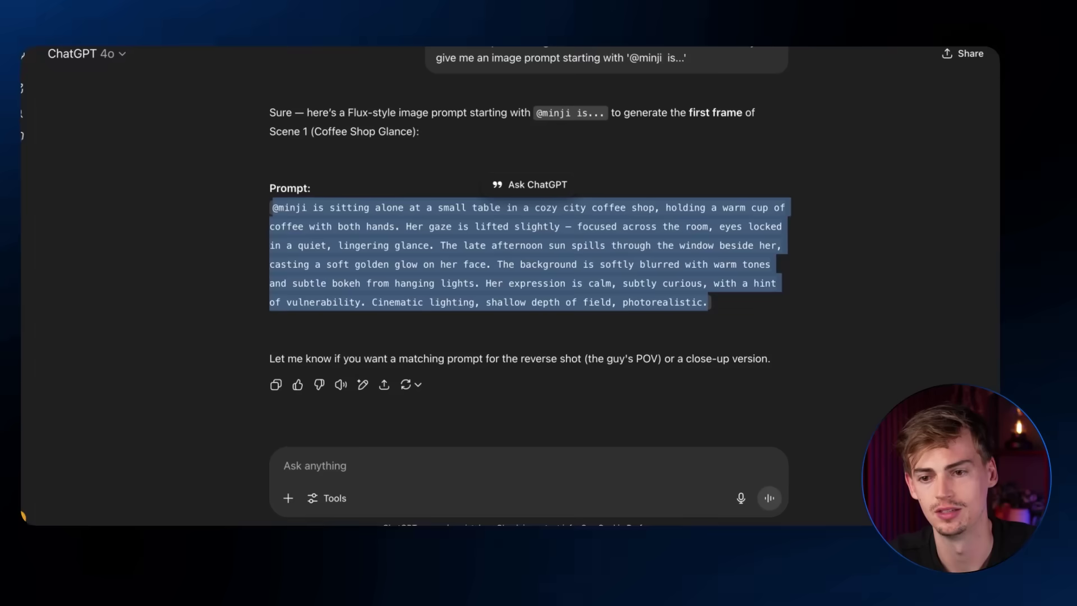
- Attach the train image in ChatGPT, request a Seedance-style video prompt, and select the reply
left_click_drag(817, 72, 433, 454)
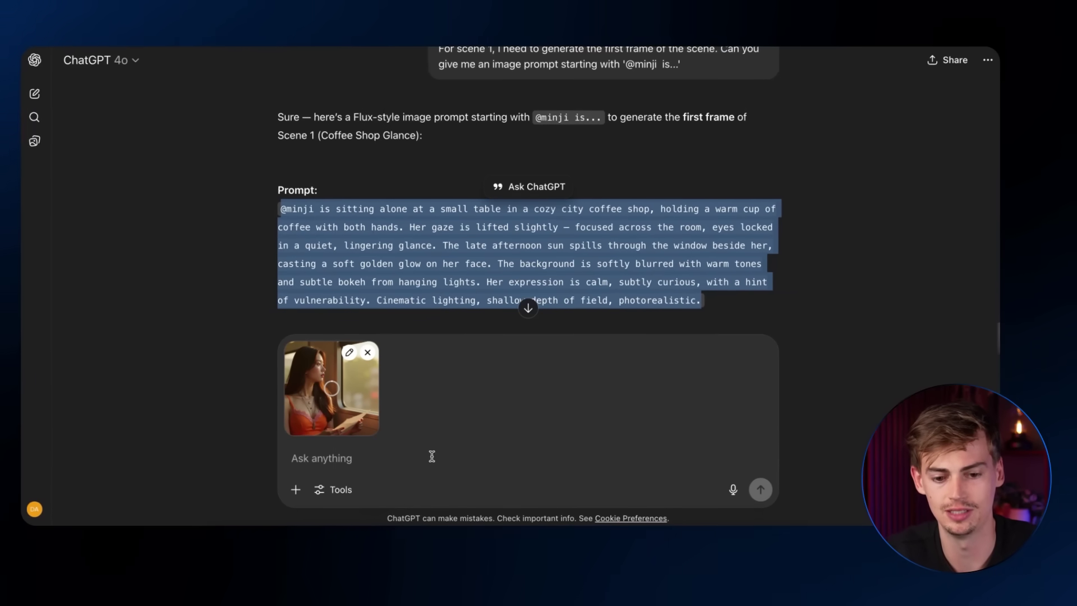
left_click(333, 459)
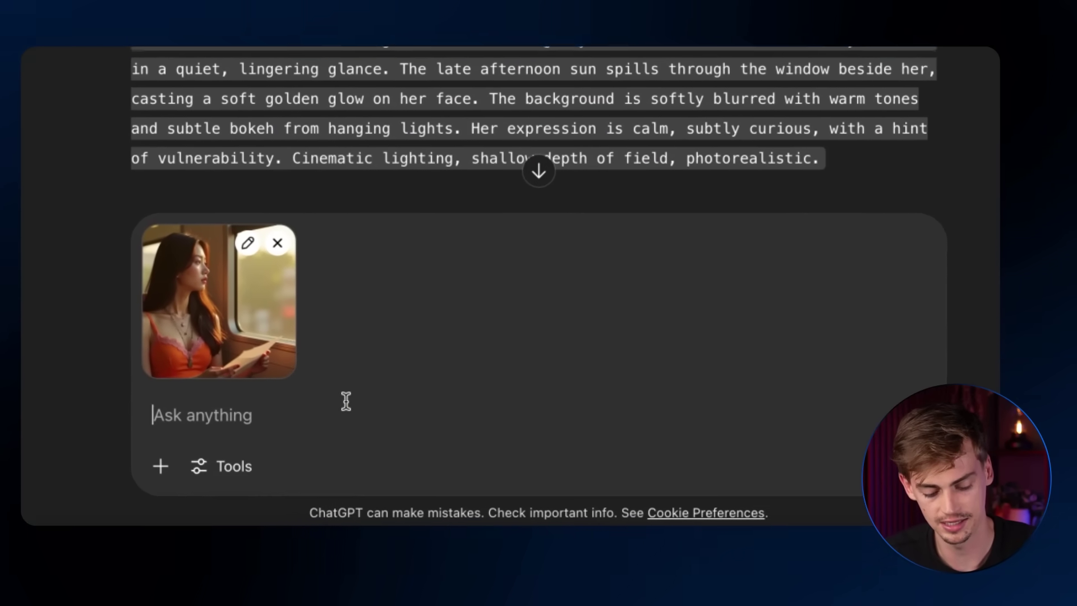
type("Give me a Seedance-style image-to-video prompt based on this image")
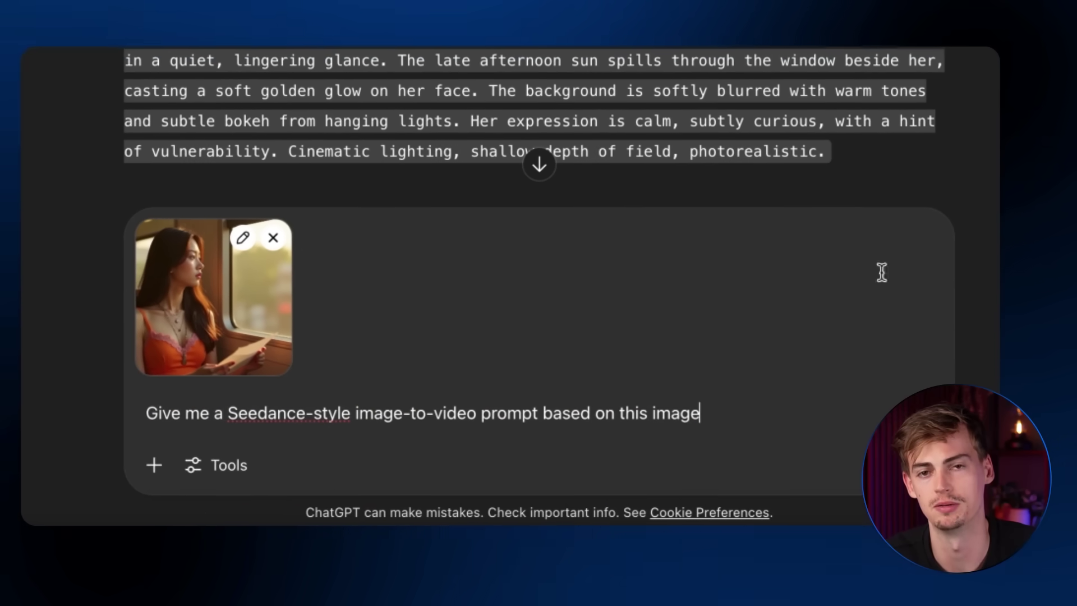
key("Return")
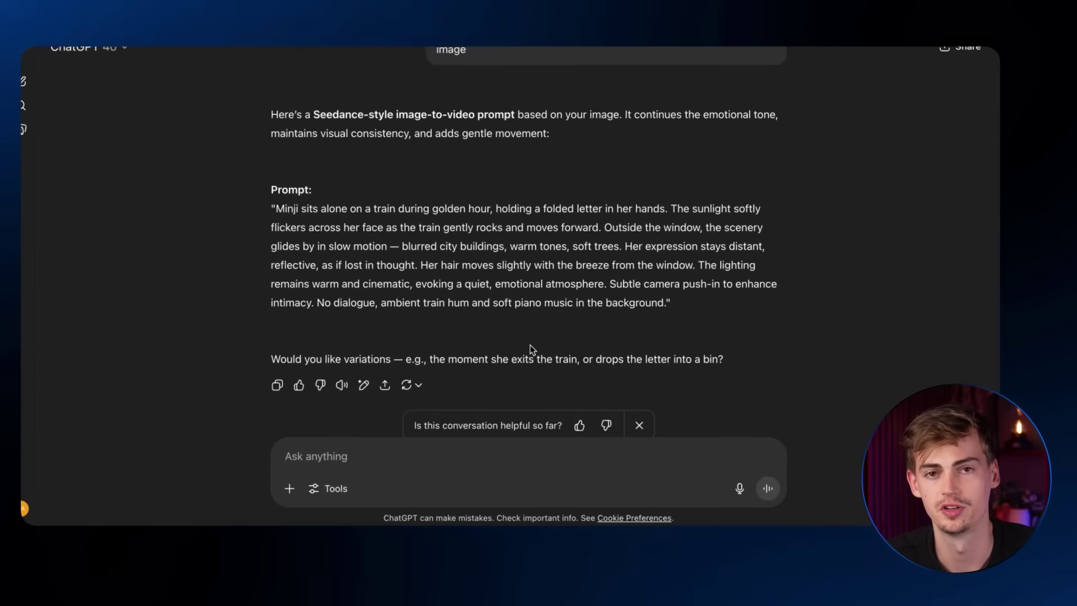
left_click_drag(428, 254, 661, 306)
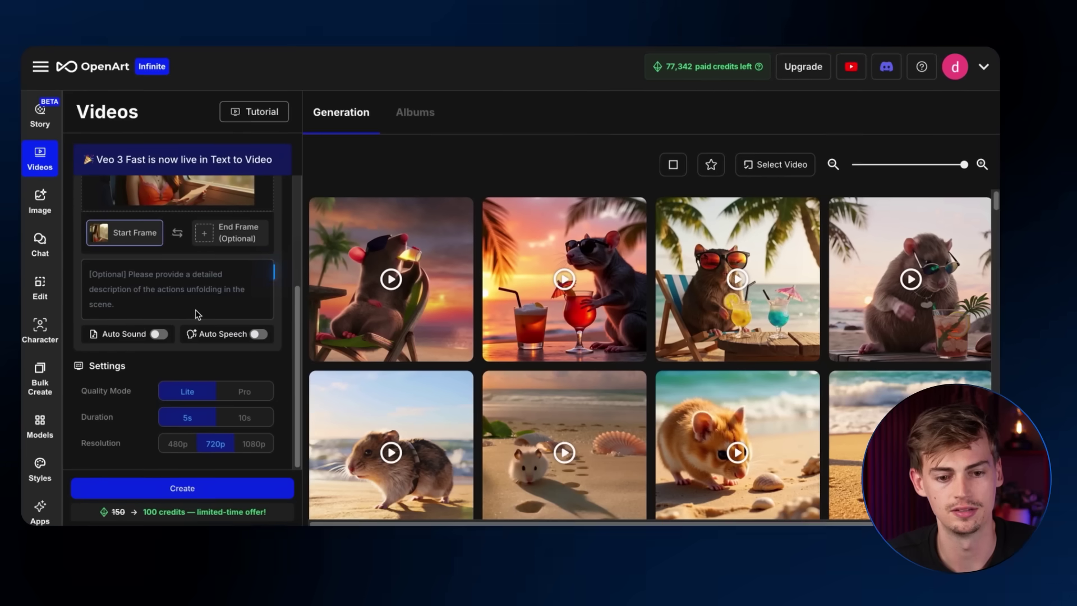
- Paste the motion prompt, set Pro quality, 5s duration and 1080p, and create the video
left_click(195, 310)
key("ctrl+v")
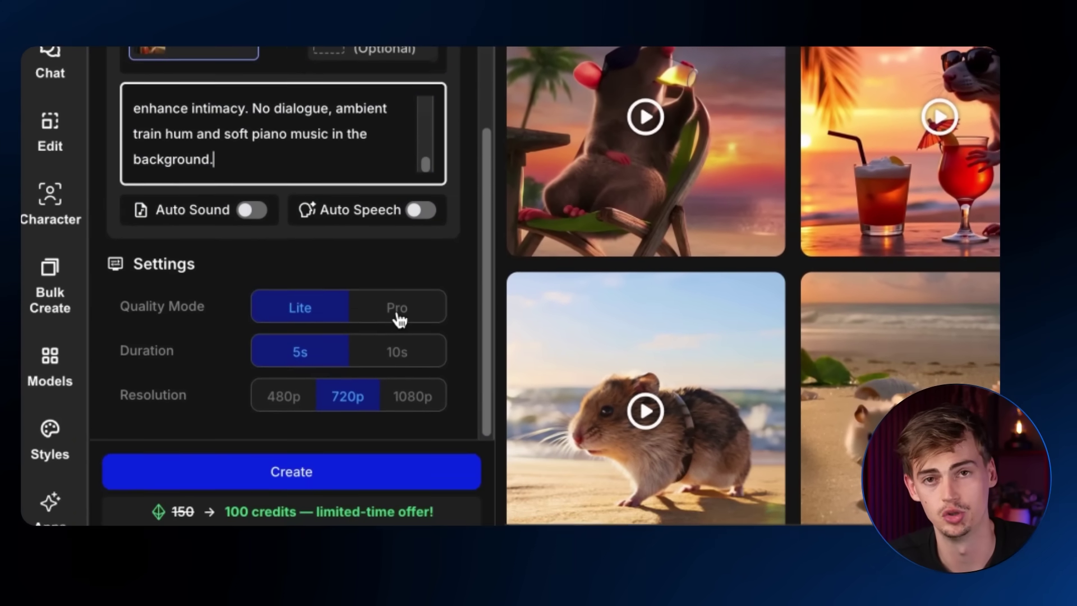
left_click(396, 365)
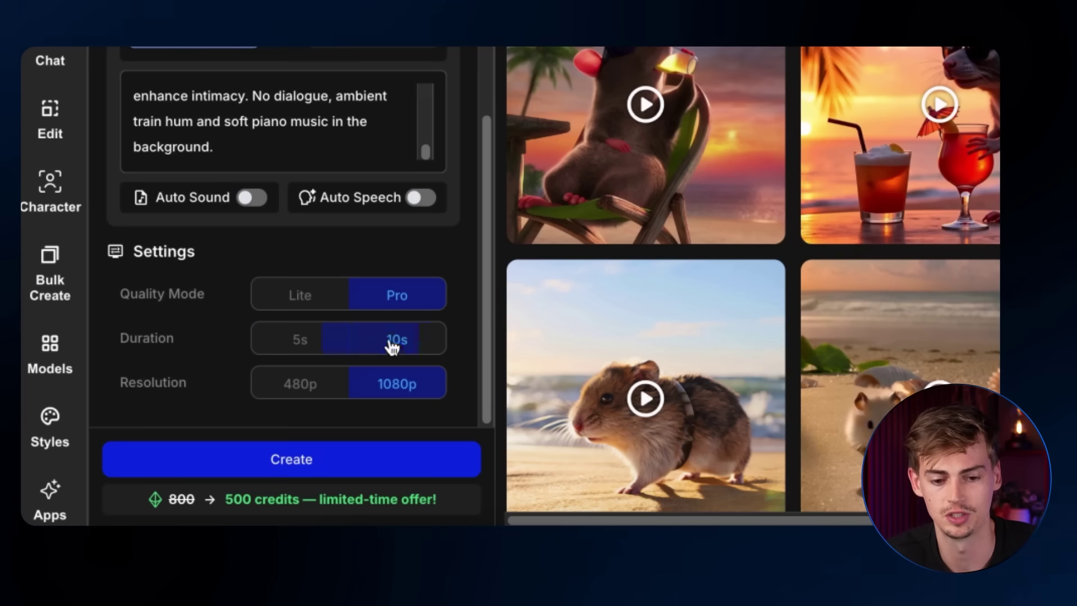
left_click(280, 335)
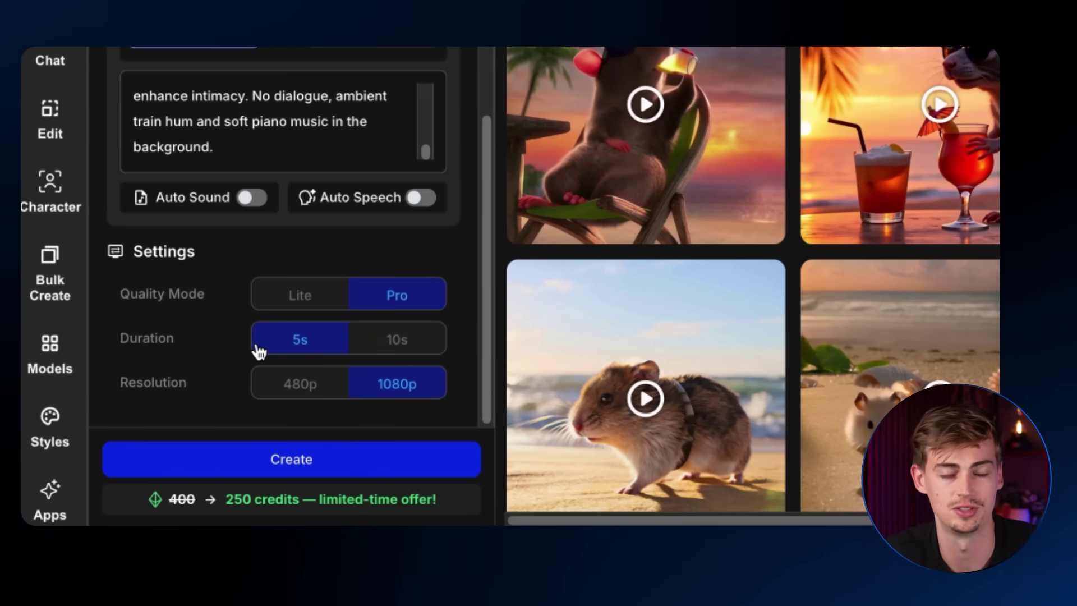
left_click(245, 468)
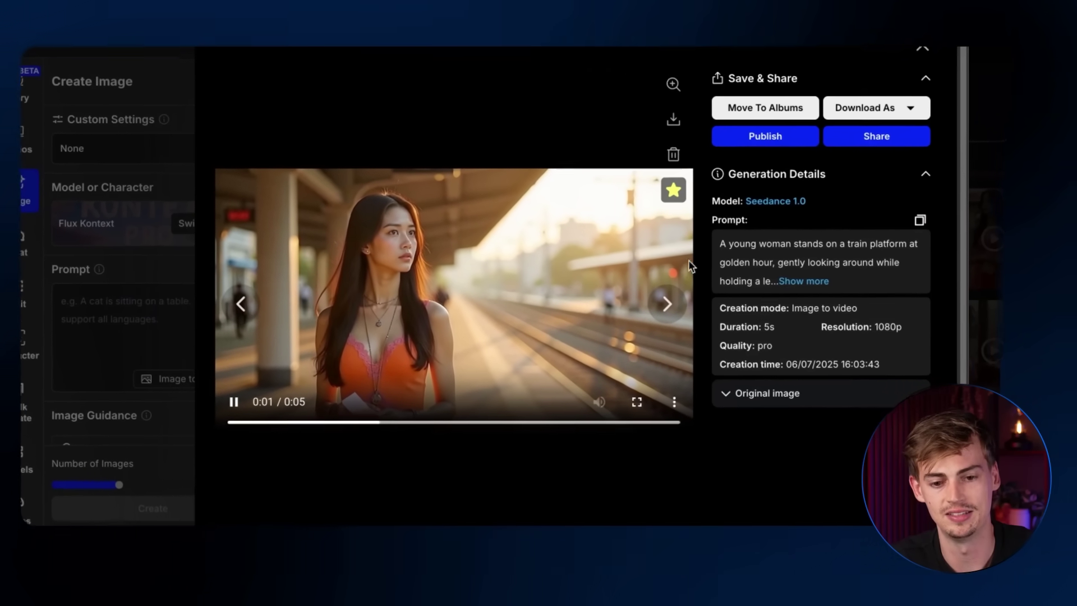
- Step back through the generated results to play the Seedance 1.0 train-scene video
left_click(240, 304)
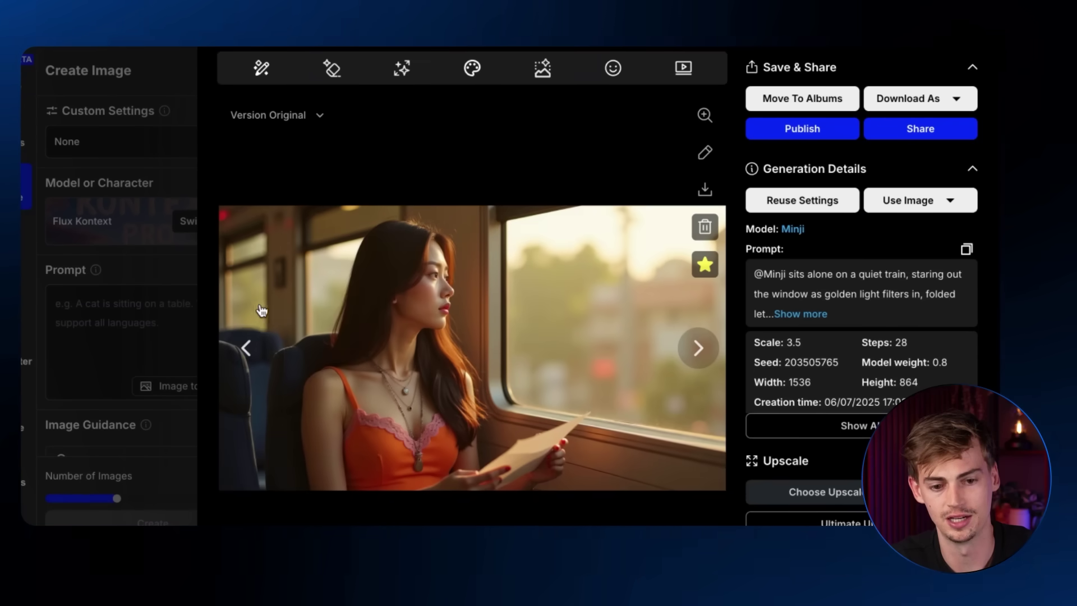
left_click(246, 348)
left_click(247, 305)
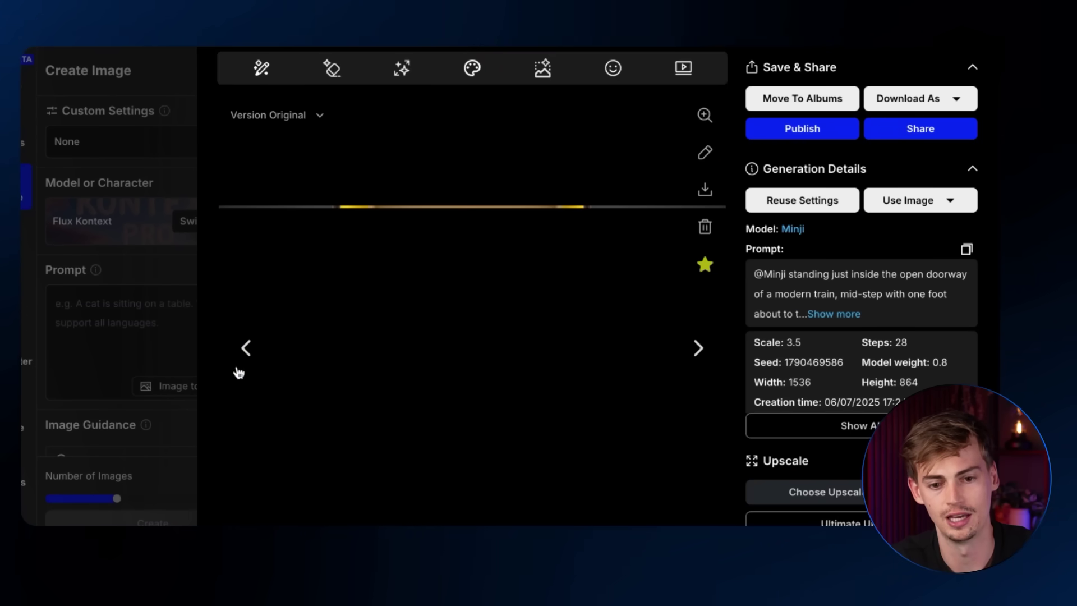
left_click(246, 348)
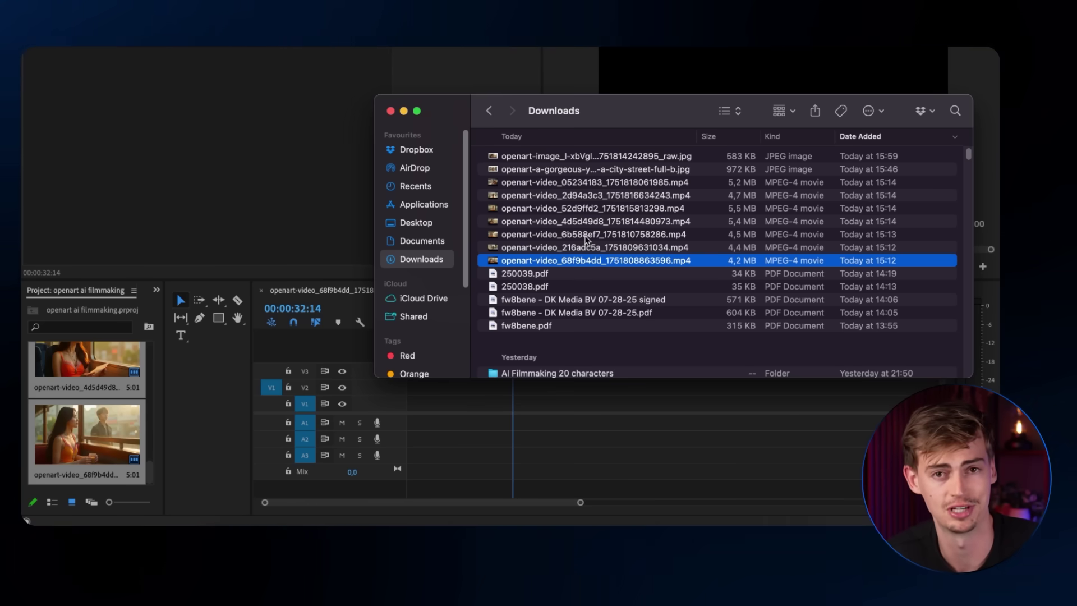
- Add the seven downloaded scene MP4s from Finder to the Premiere Pro timeline
left_click(545, 172, "shift")
left_click(599, 261)
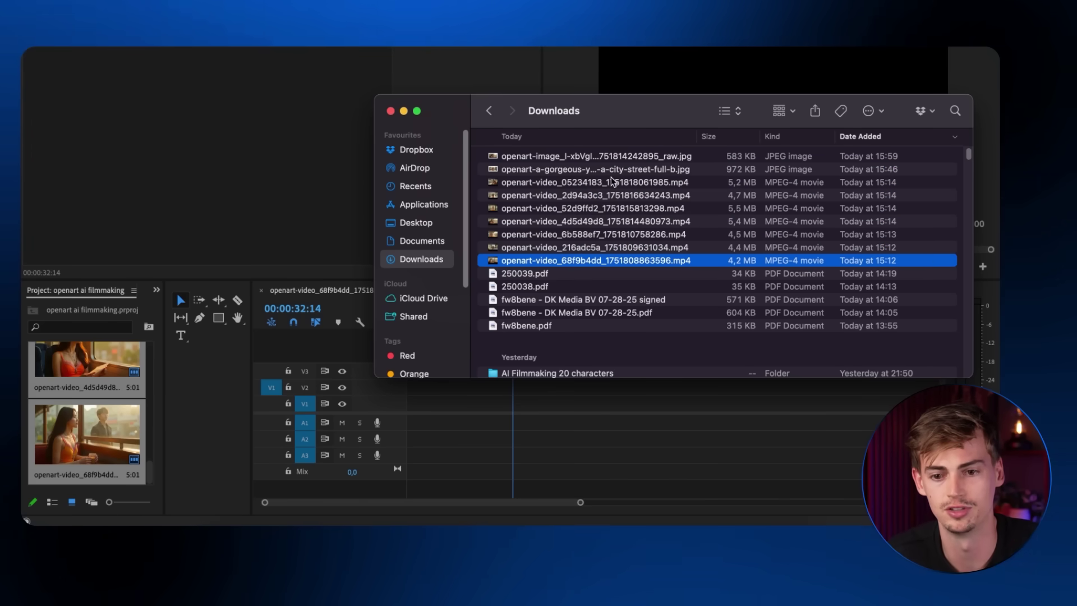
left_click(617, 182, "shift")
left_click_drag(651, 221, 487, 435)
- Rearrange the clips into story order on V2, trim openart-video_5's end and close the gap
left_click_drag(427, 324, 486, 388)
left_click_drag(422, 403, 422, 387)
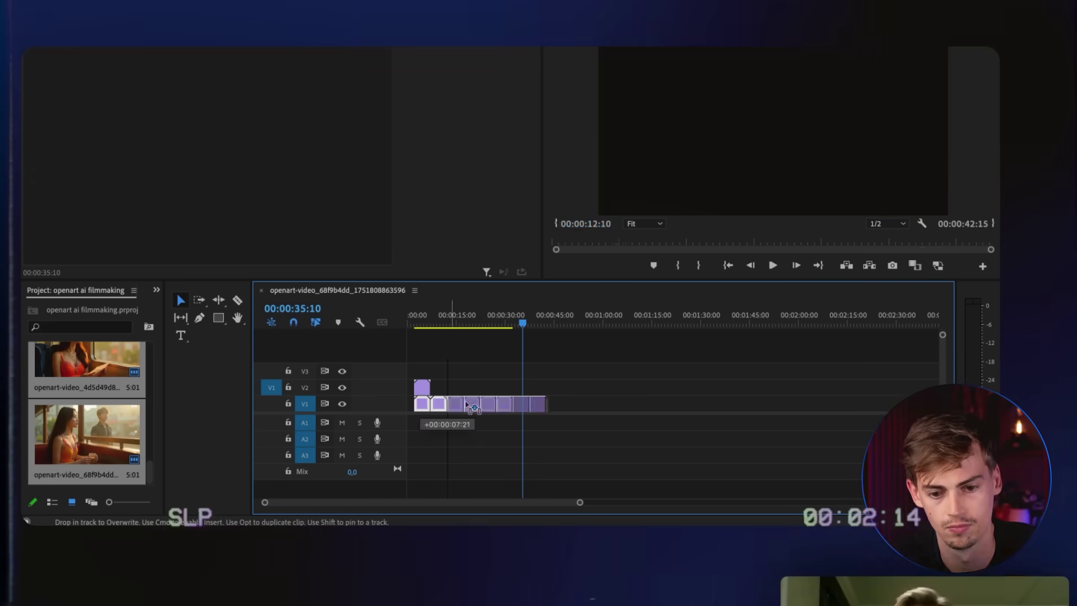
left_click_drag(505, 404, 572, 404)
left_click_drag(519, 324, 577, 323)
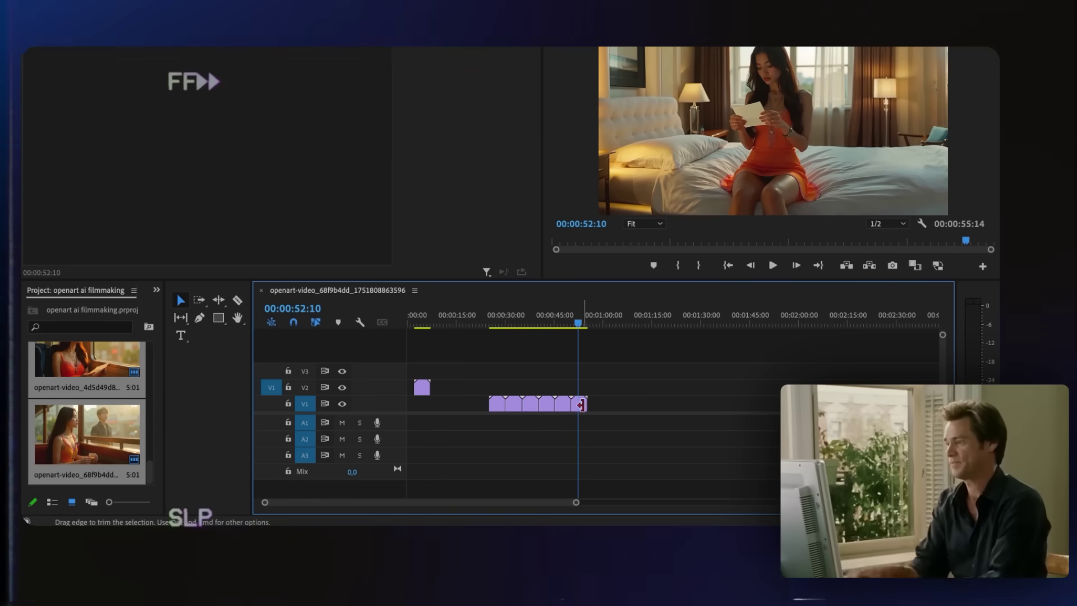
left_click(421, 387)
left_click(562, 324)
left_click_drag(443, 387, 461, 387)
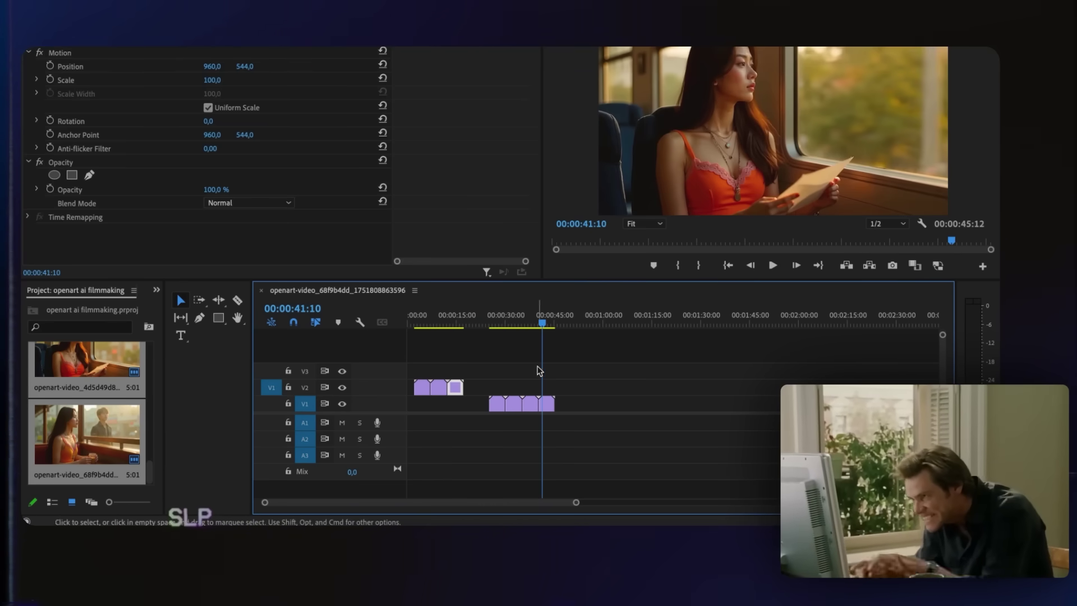
left_click(538, 432)
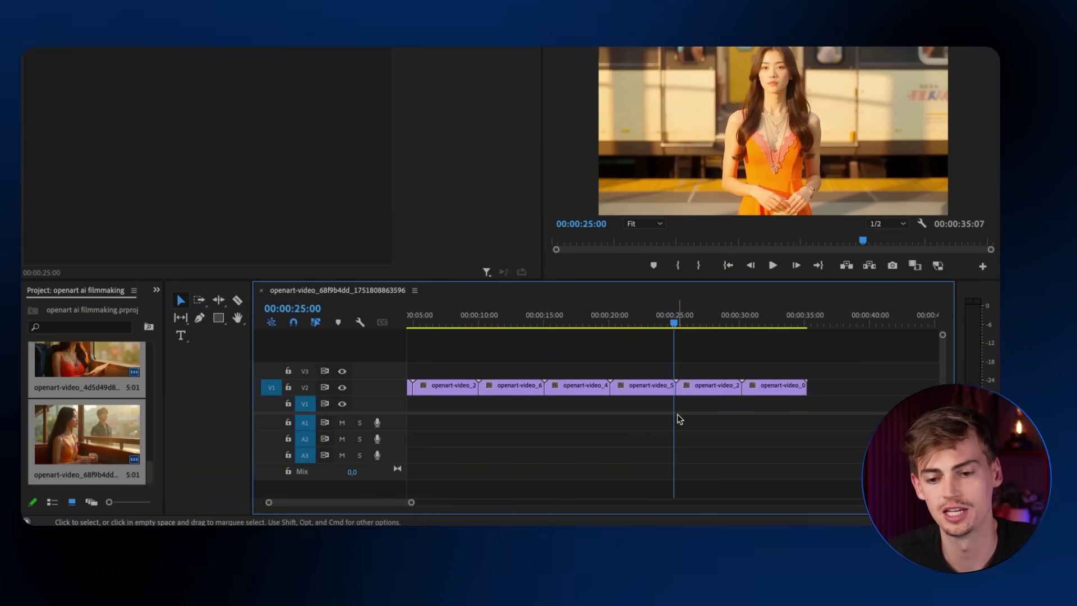
left_click_drag(674, 386, 705, 389)
left_click(756, 386)
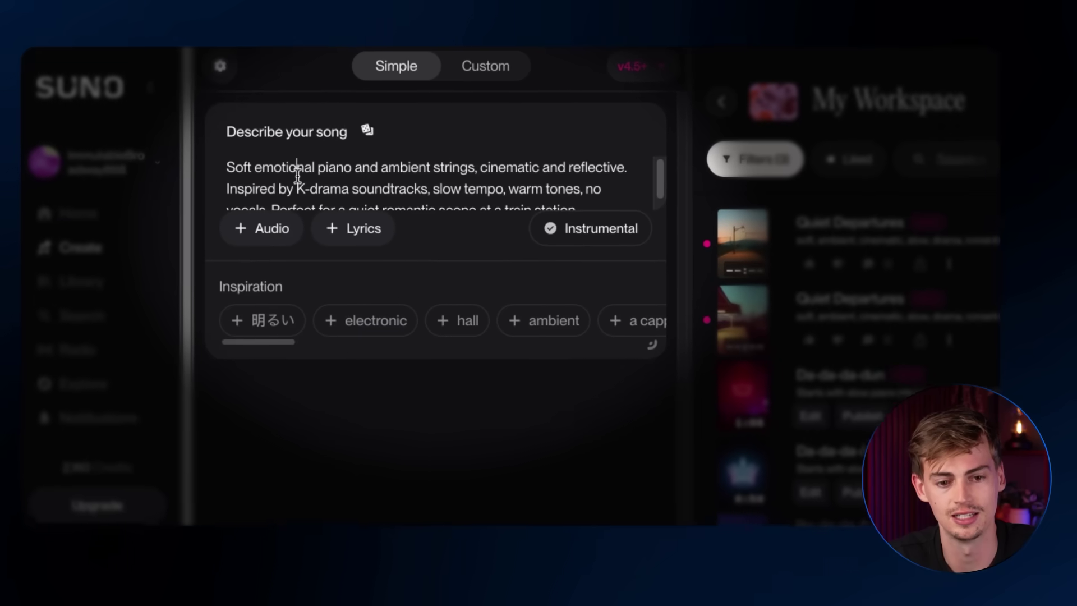
- Generate the piano song from the description and save 'Quiet Departures' as a 4.1 MB MP3
scroll(336, 174, "up", 1)
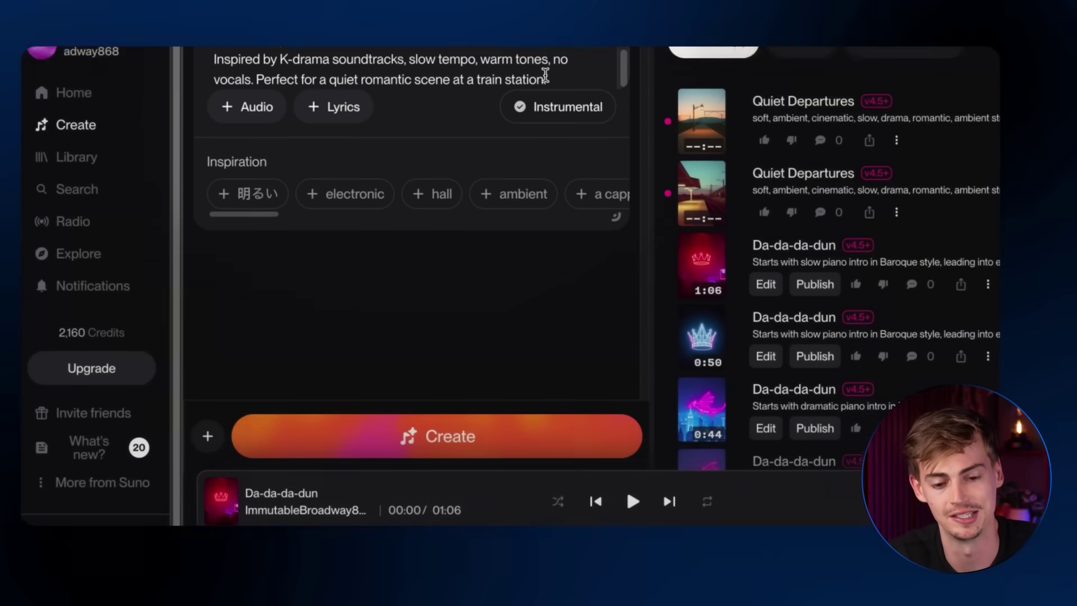
left_click(443, 437)
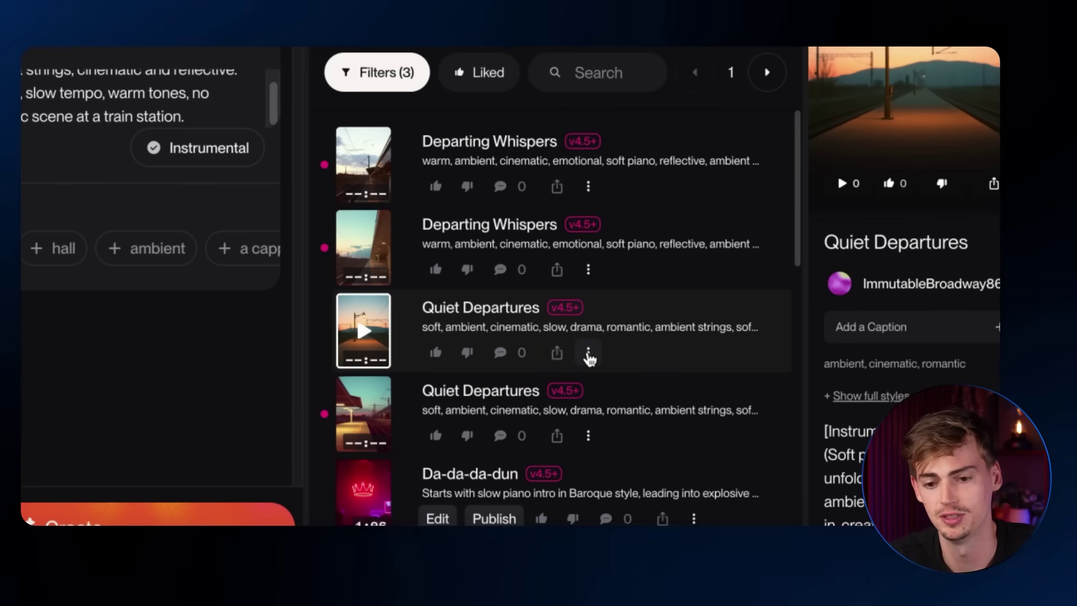
left_click(588, 353)
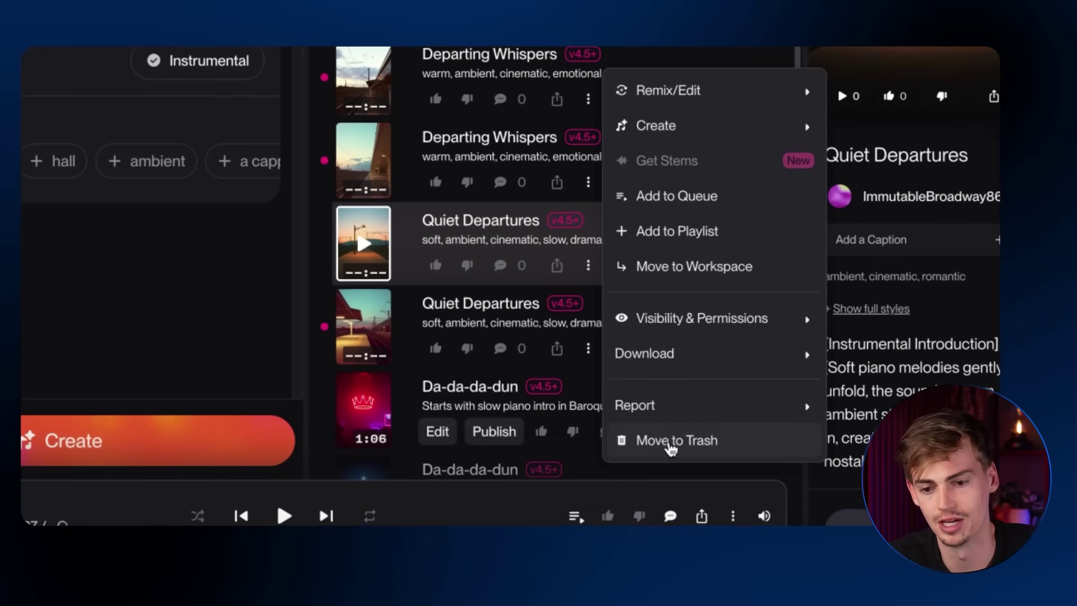
mouse_move(648, 423)
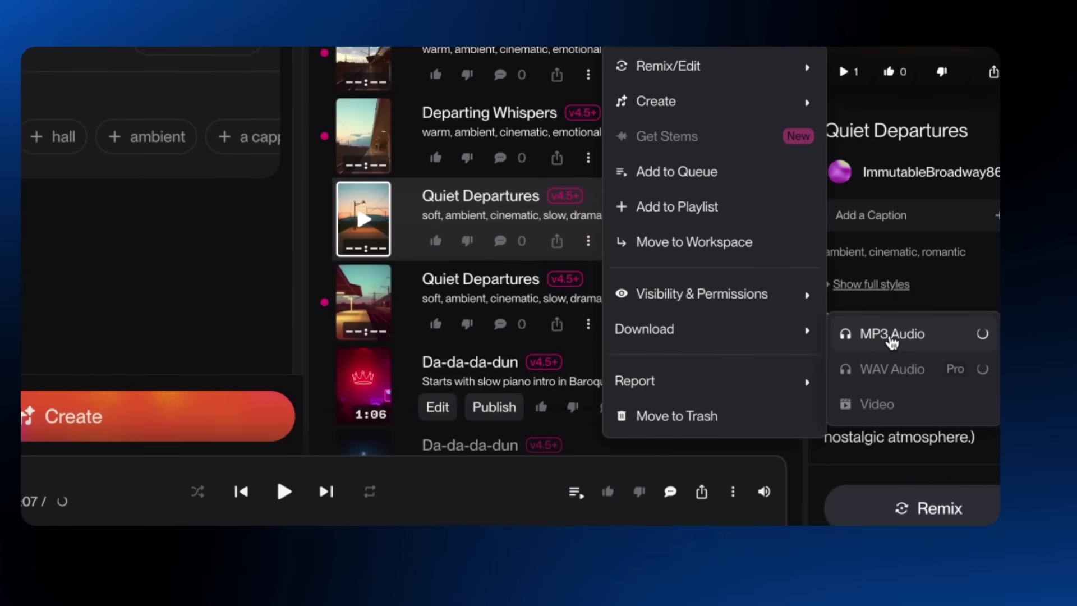
left_click(896, 335)
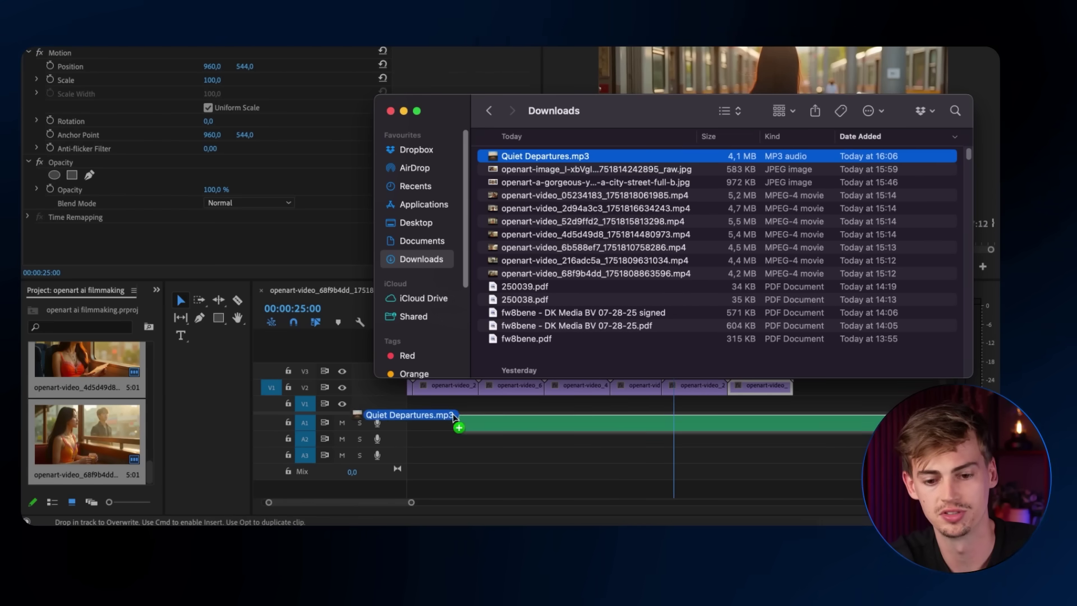
- Drop Quiet Departures.mp3 from Downloads onto audio track A2 beneath the scene clips
left_click_drag(425, 410, 454, 444)
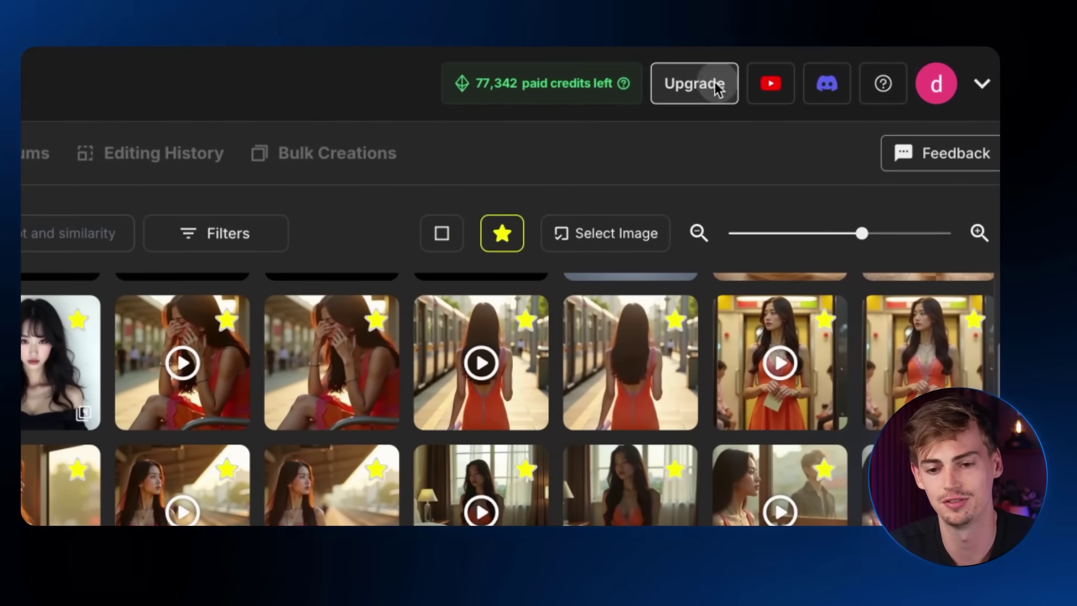
- Show OpenArt's Upgrade pricing plans, with Infinite at $56 per seat monthly as current plan
left_click(718, 88)
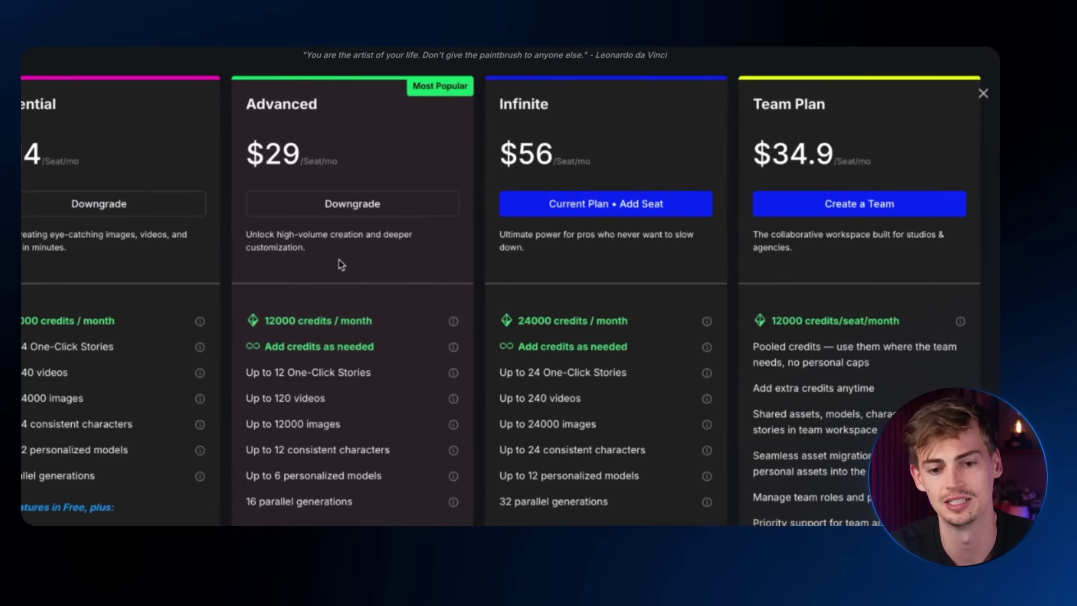